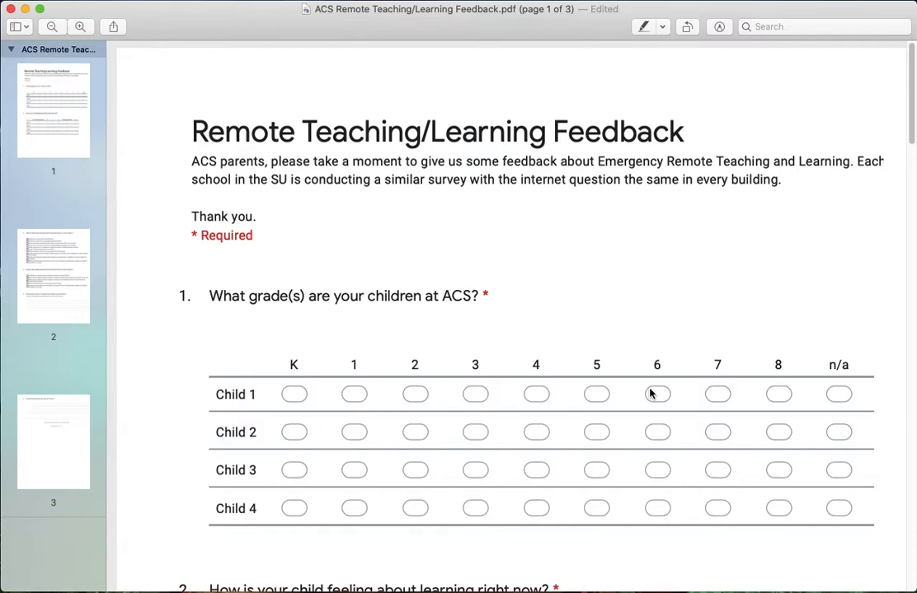
Highlight the word "feedback" in the introduction in yellow and remove that highlight
left_click(663, 28)
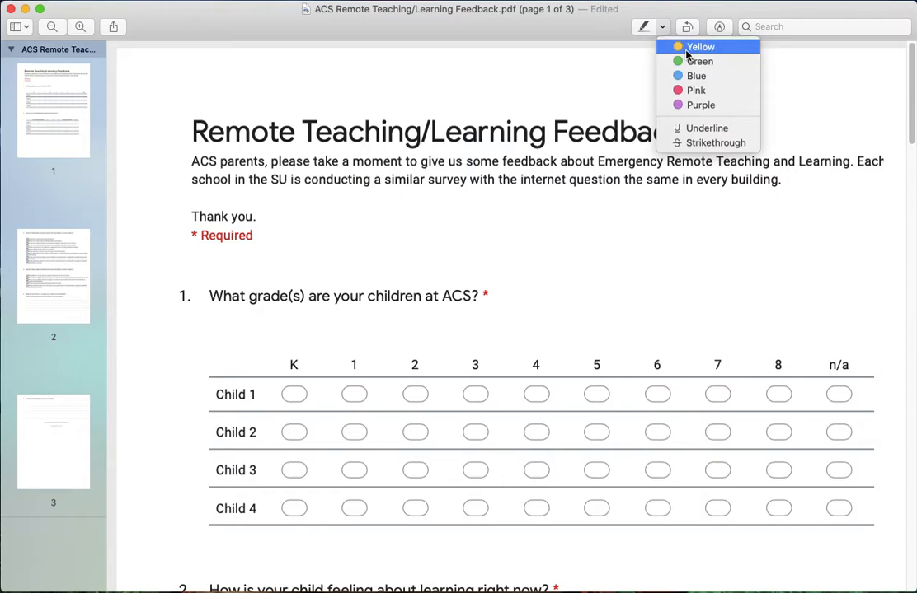
left_click(687, 50)
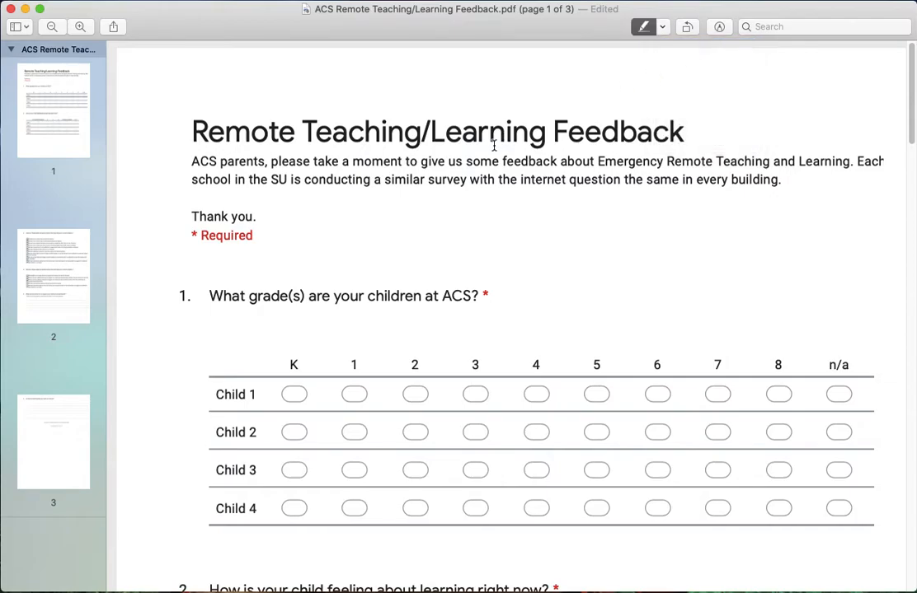
left_click_drag(502, 162, 558, 162)
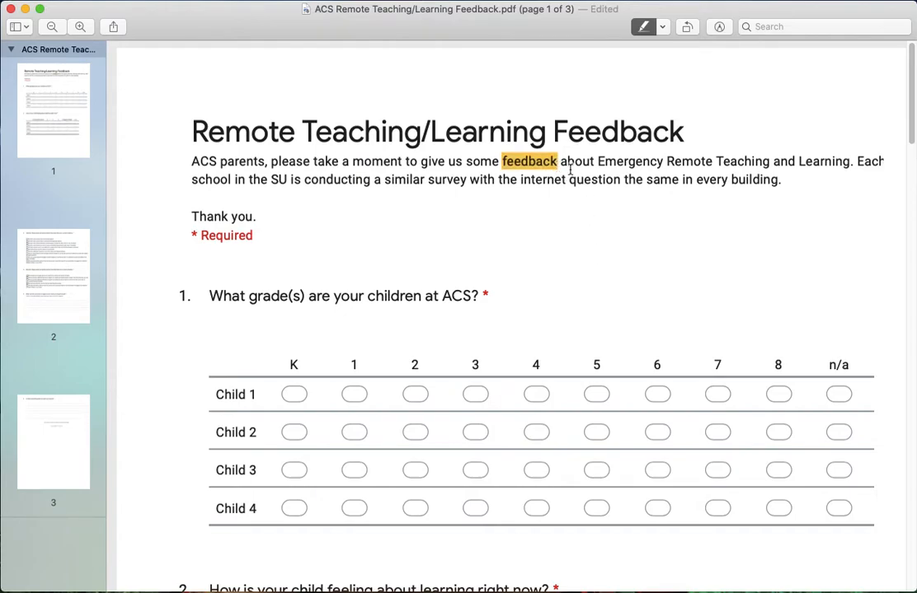
left_click_drag(557, 161, 503, 161)
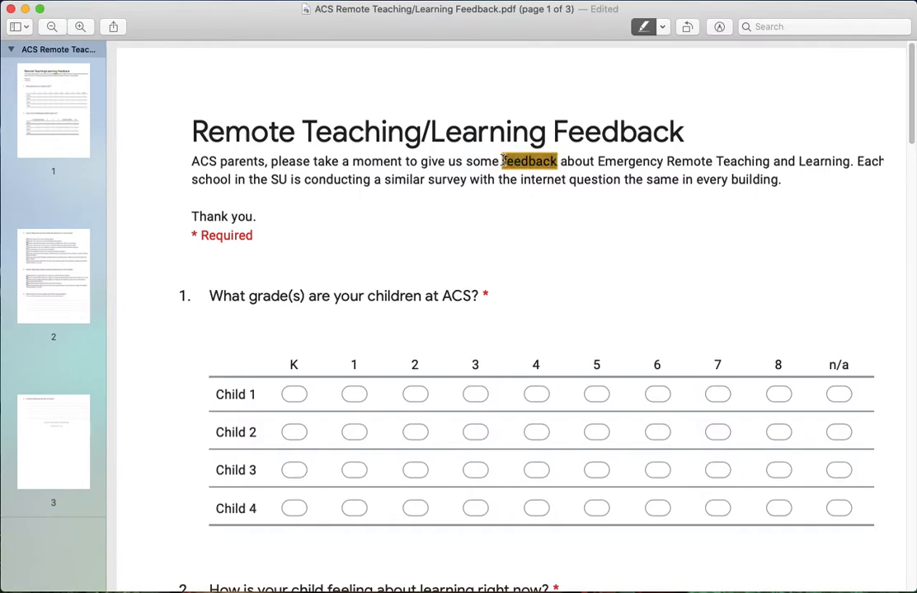
key("BackSpace")
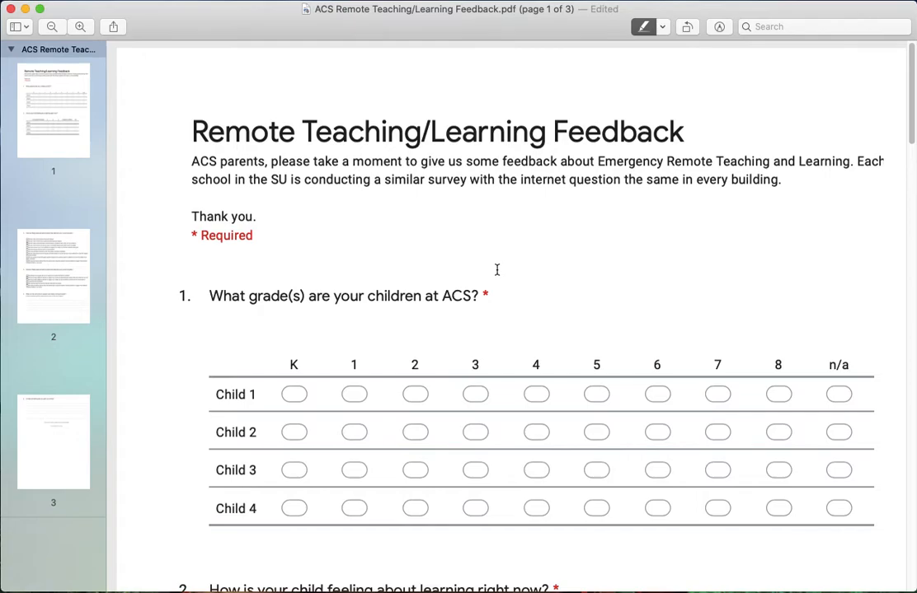
Highlight the word "take" in the introduction in blue, clearing the stray blue highlight from the heading and introduction
left_click(662, 27)
left_click(685, 76)
left_click_drag(195, 216, 258, 210)
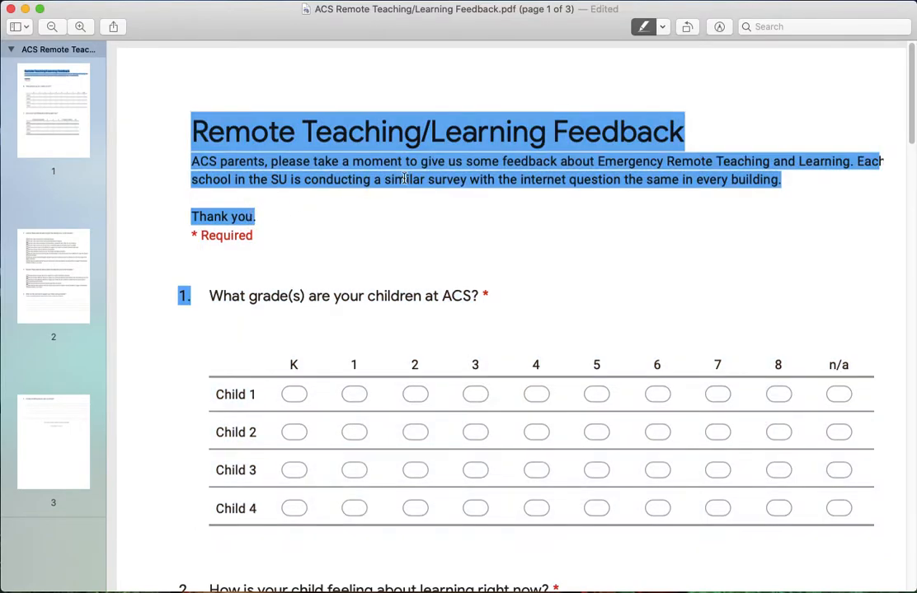
left_click_drag(255, 215, 193, 134)
left_click(194, 135)
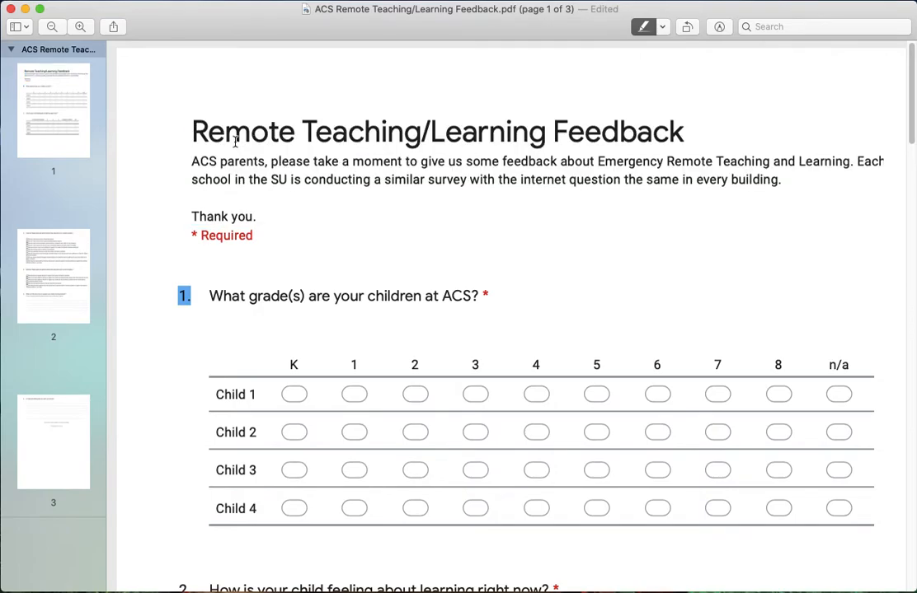
double_click(315, 162)
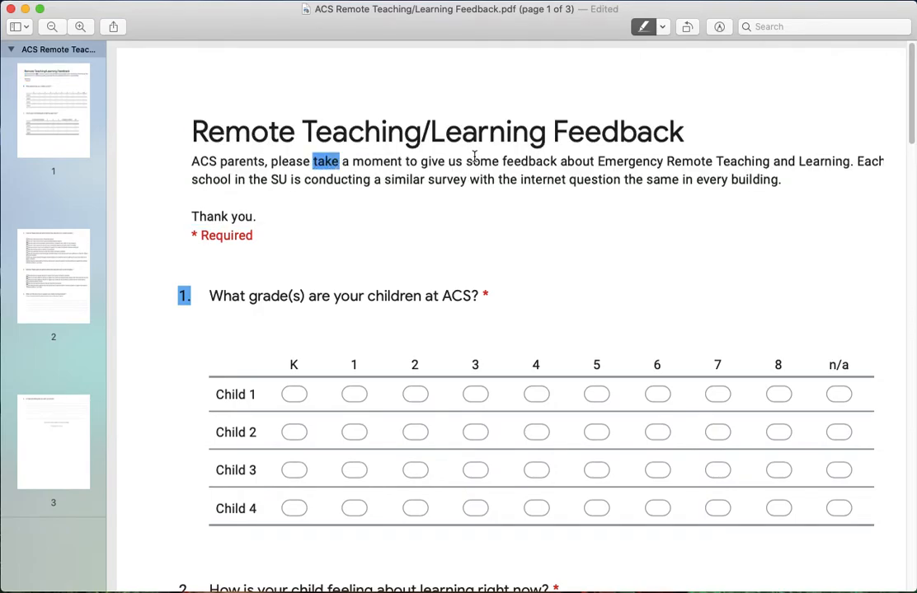
Highlight the word "some" in the introduction in yellow and turn highlighting off
left_click(662, 26)
left_click(689, 46)
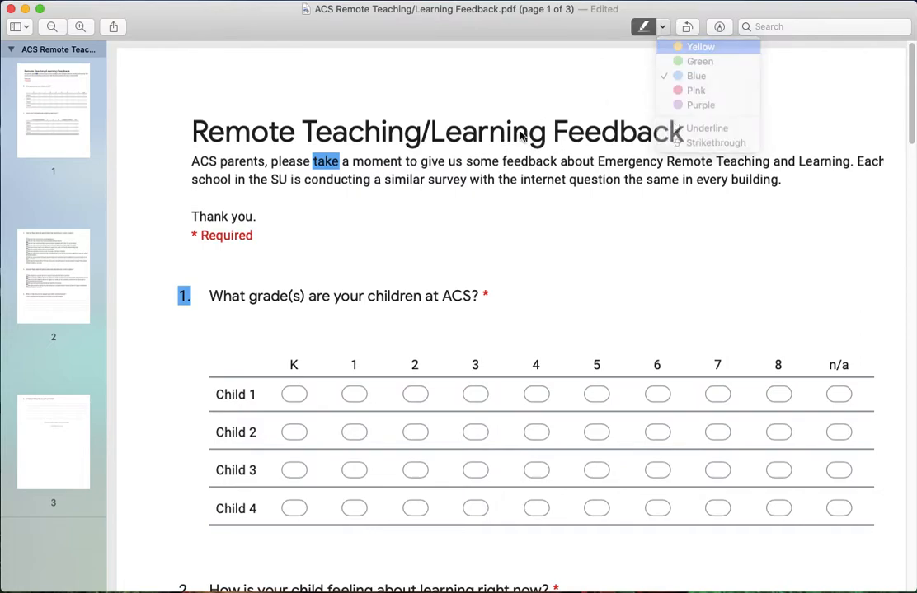
left_click_drag(466, 163, 498, 165)
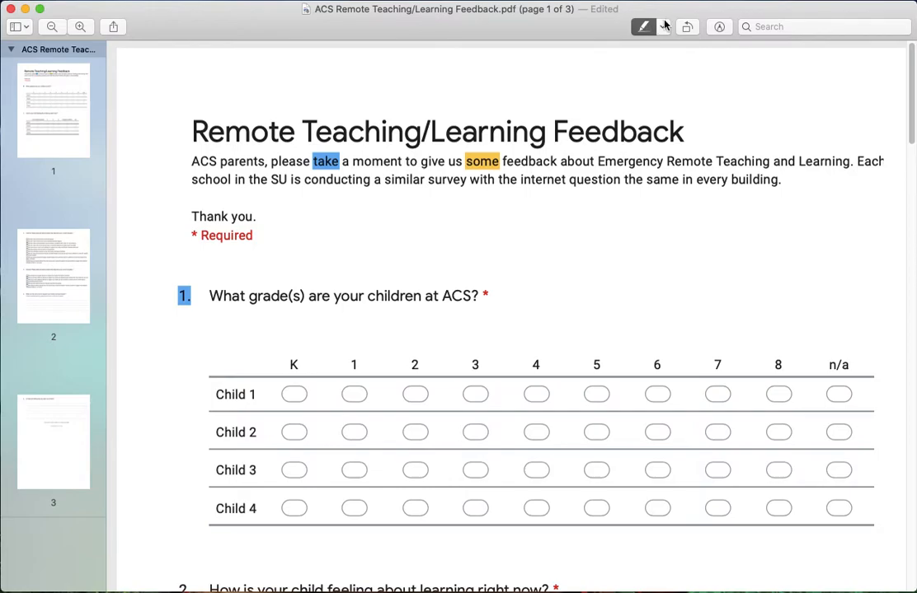
left_click(644, 27)
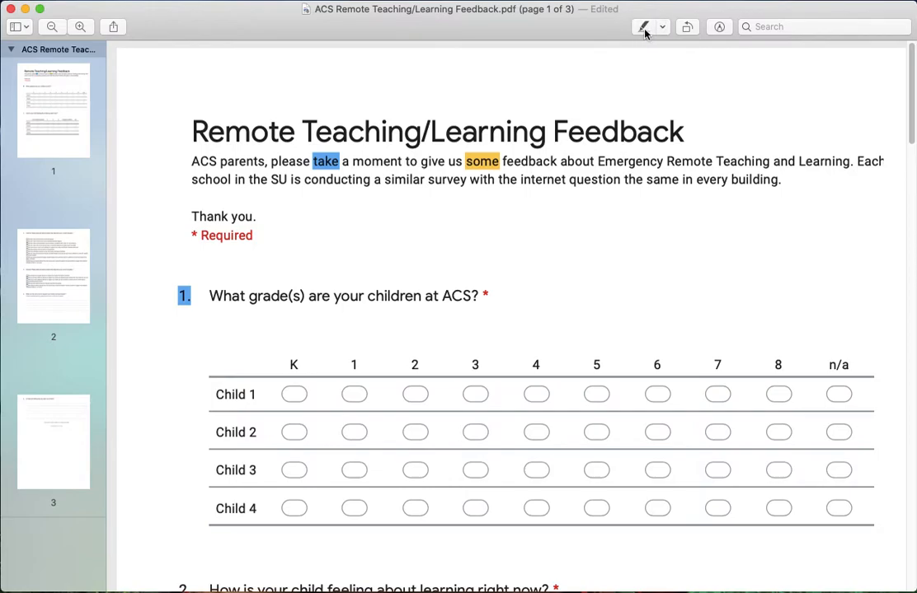
left_click(645, 28)
left_click(644, 31)
Show the markup tools and copy the text "What grade(s) are your children at ACS?" from question 1
left_click(719, 27)
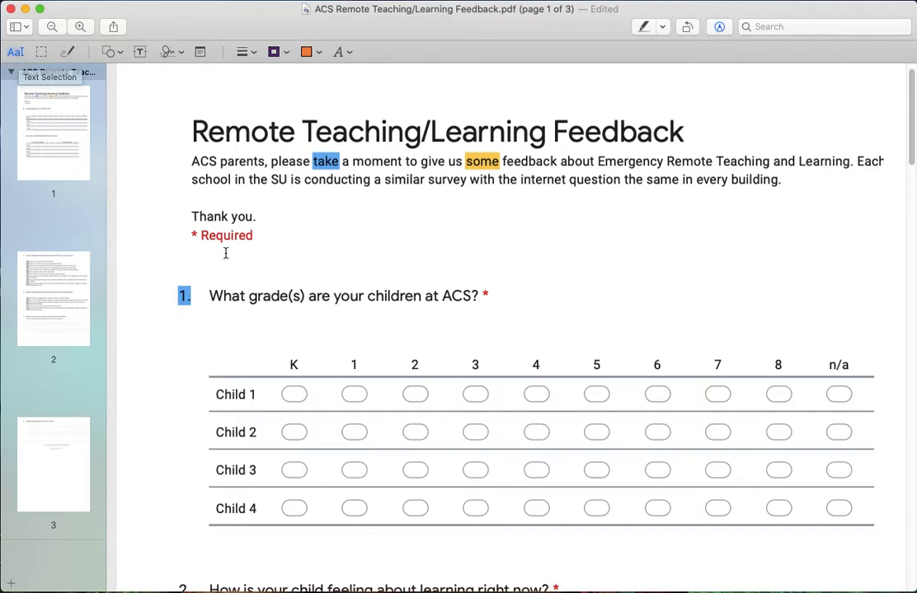
left_click_drag(211, 295, 476, 294)
key("super+c")
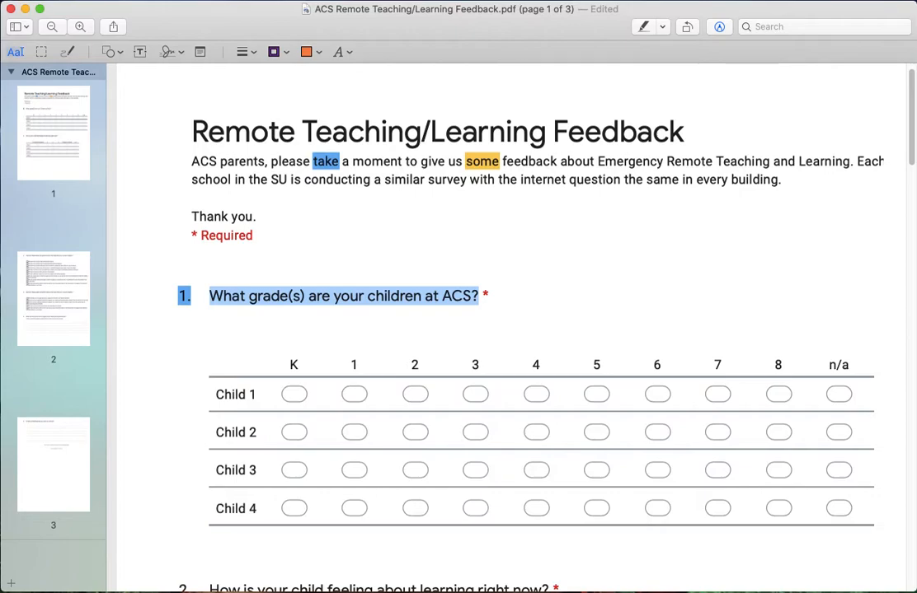
Switch to the blank Untitled text document, paste the copied question there and return to the PDF
left_click(465, 592)
left_click_drag(457, 41, 774, 109)
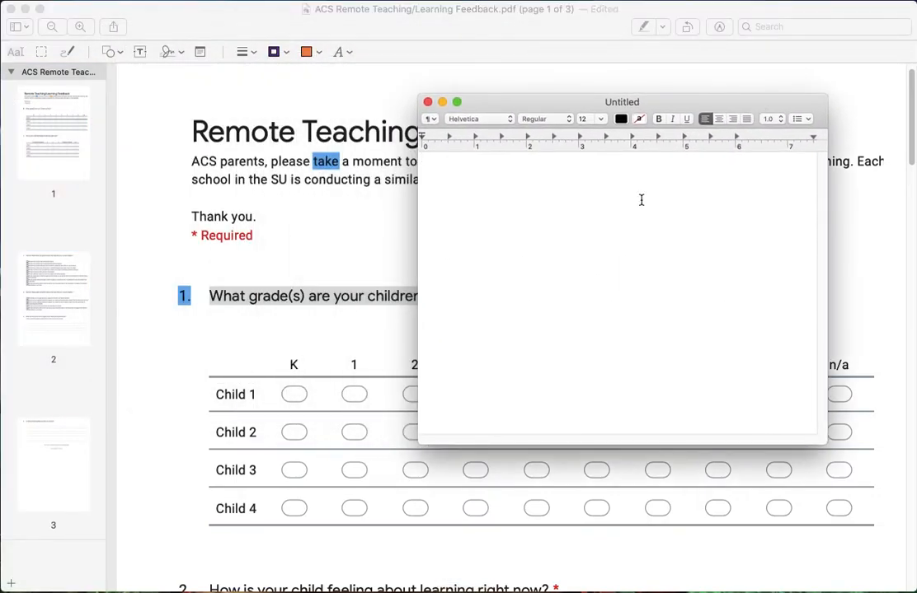
key("super+v")
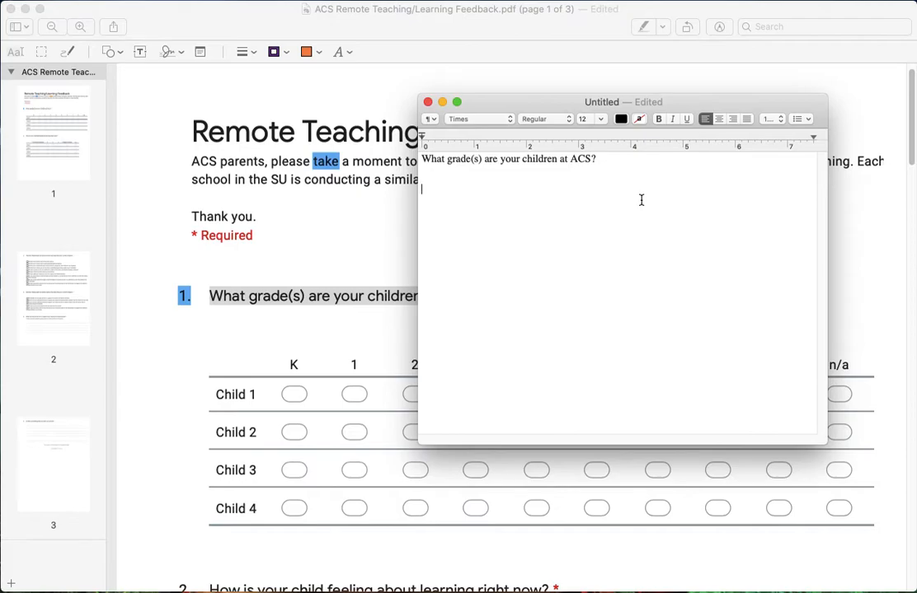
left_click_drag(697, 104, 835, 226)
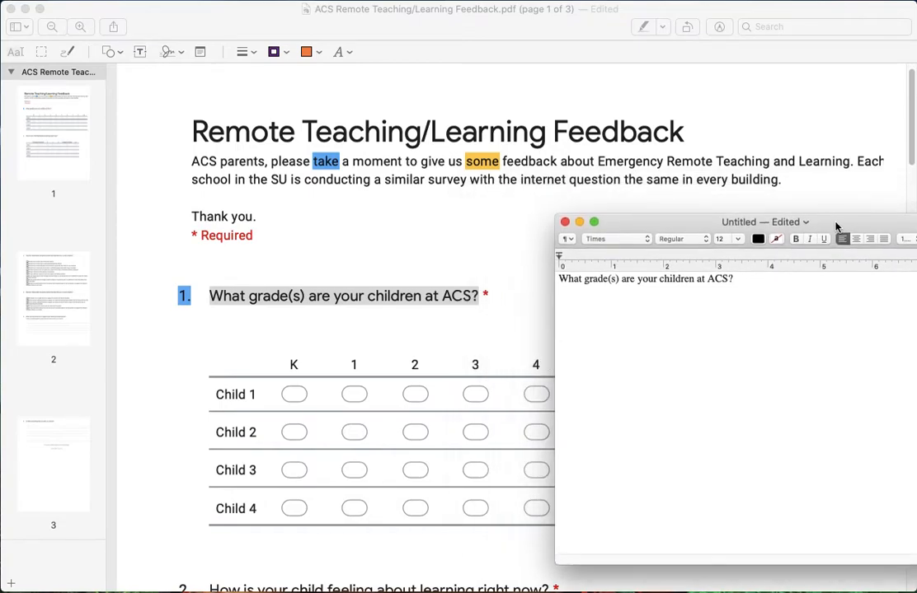
left_click(828, 132)
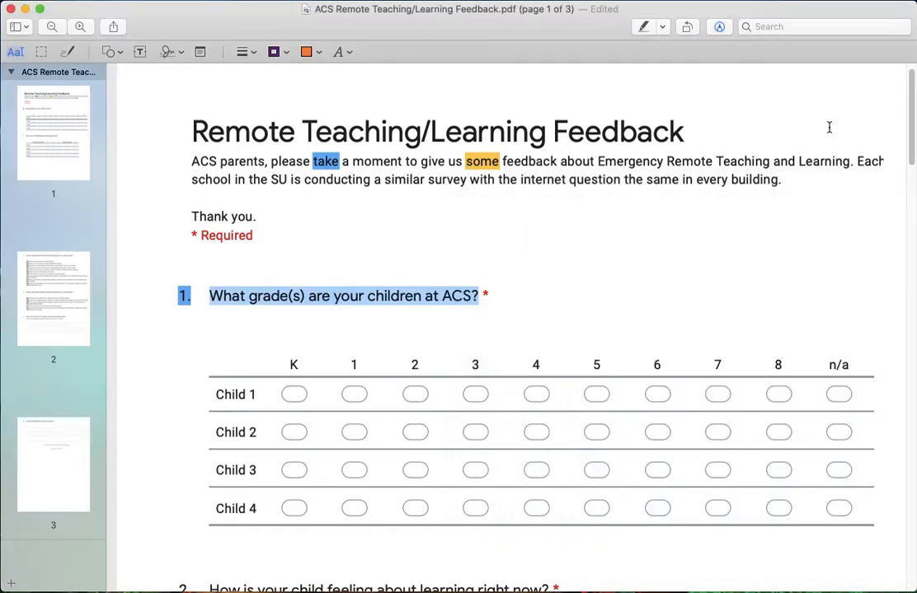
Make a rectangular selection around the Child 1 to Child 4 labels and the K column of the question 1 table
left_click(43, 53)
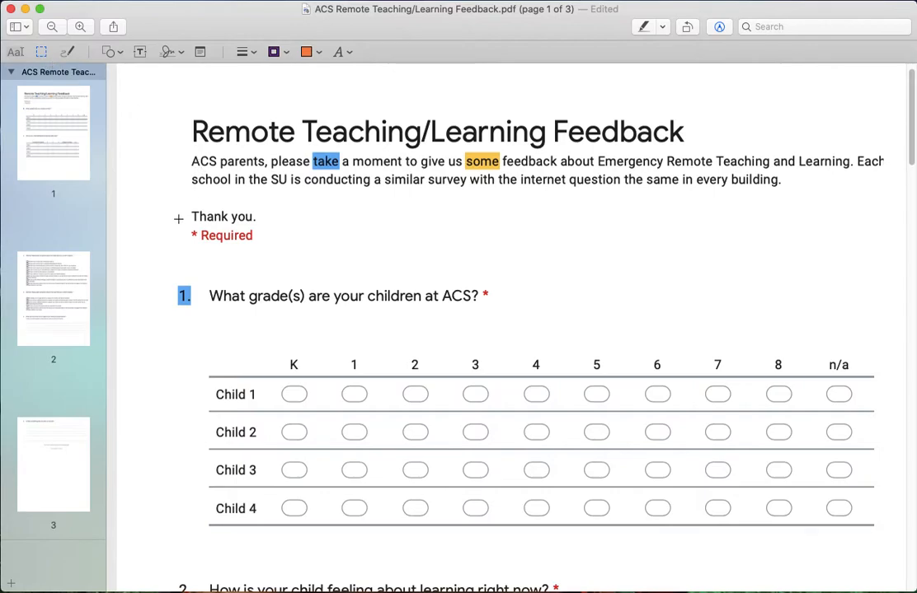
left_click_drag(183, 202, 275, 257)
left_click_drag(198, 341, 329, 439)
left_click_drag(330, 542, 330, 543)
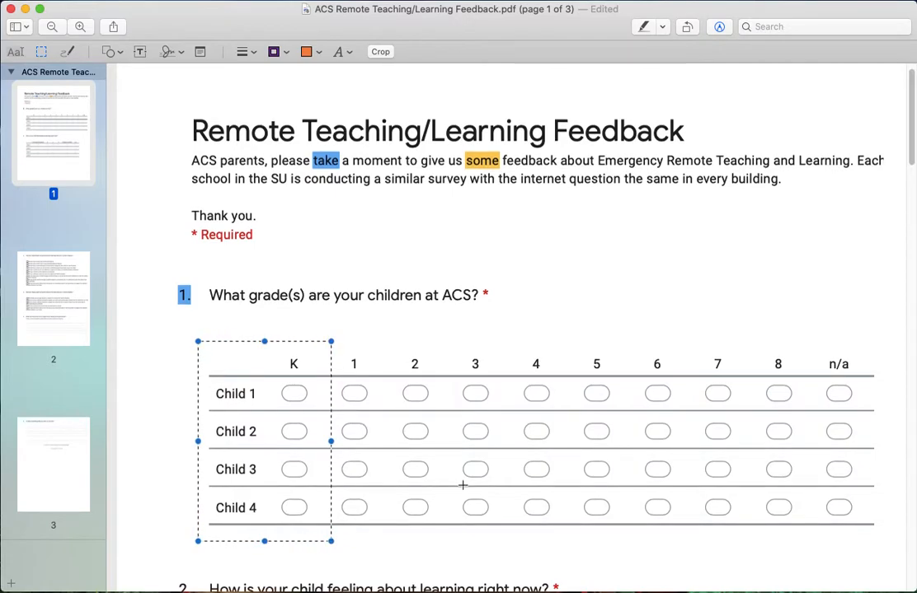
Paste the copied table area below the question in the Untitled text document and return to the PDF
left_click(915, 298)
key("super+v")
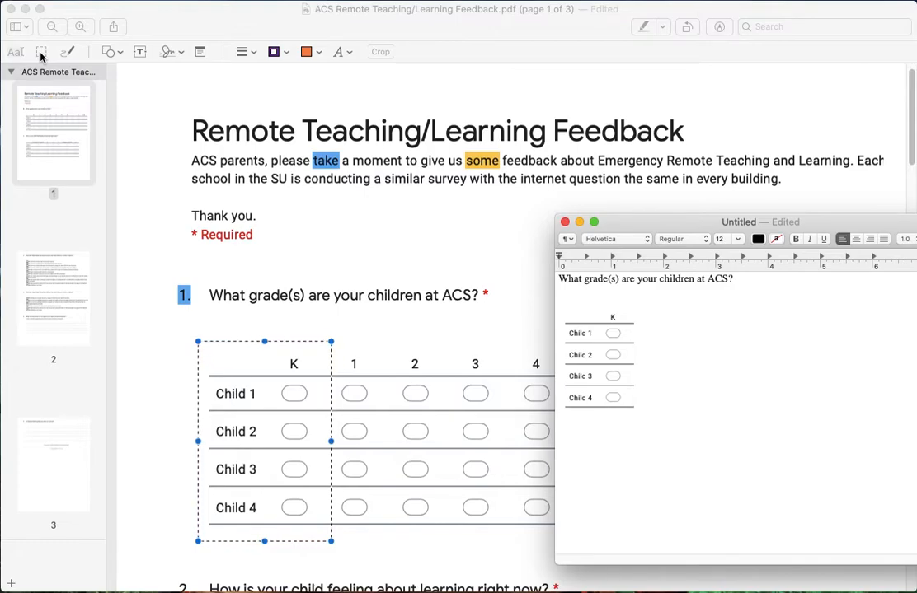
mouse_move(597, 358)
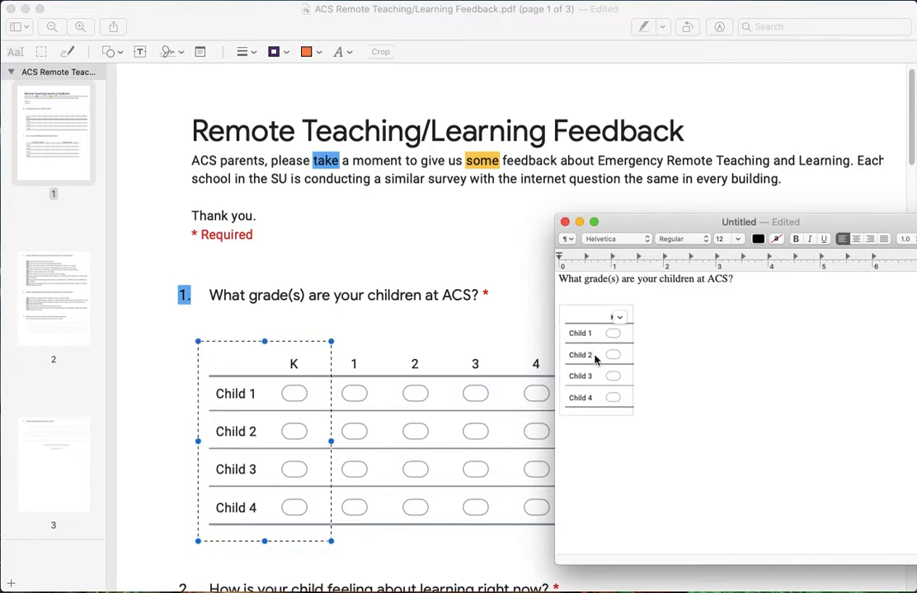
left_click(385, 253)
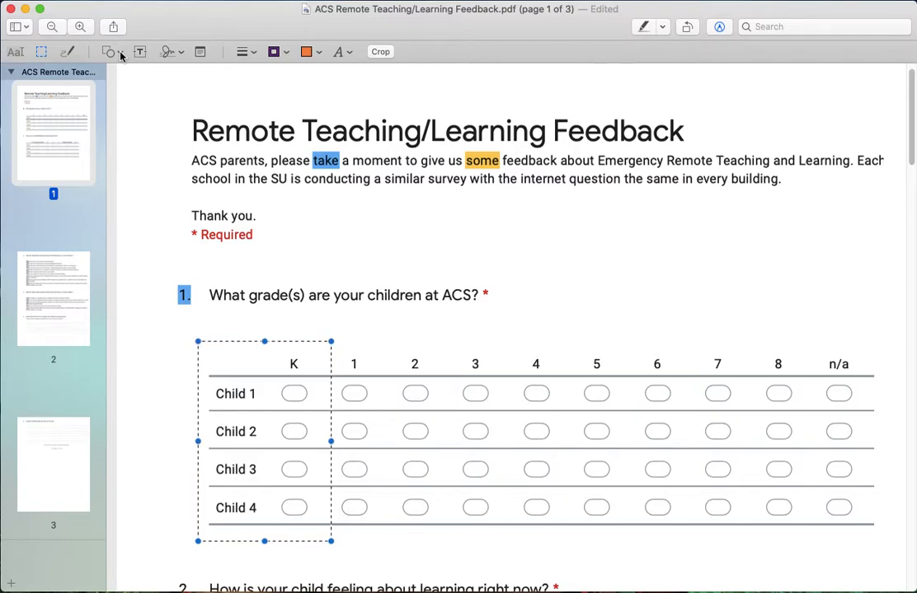
Add an arrow shape below the introduction and reshape it to point left at "Required"
left_click(120, 53)
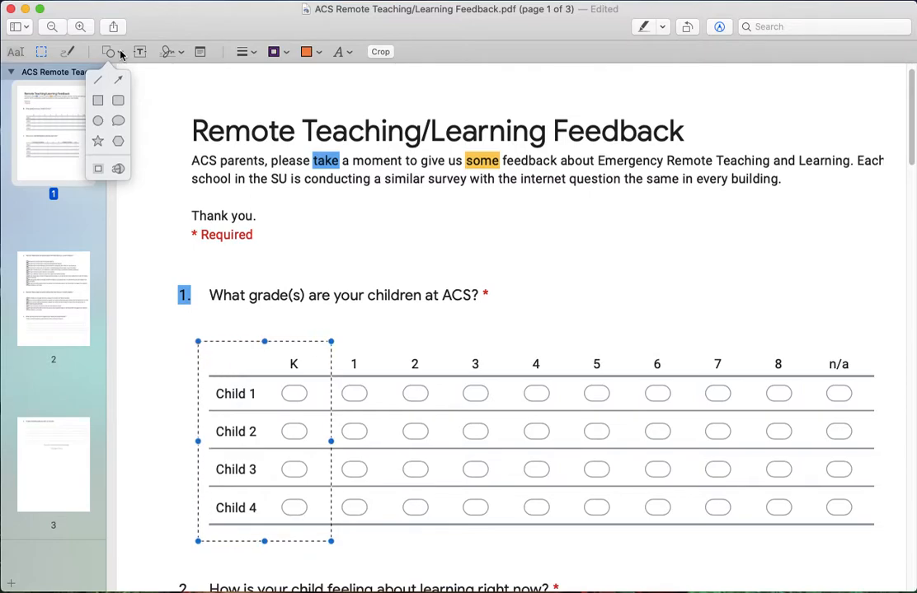
left_click(118, 80)
left_click_drag(589, 364, 459, 231)
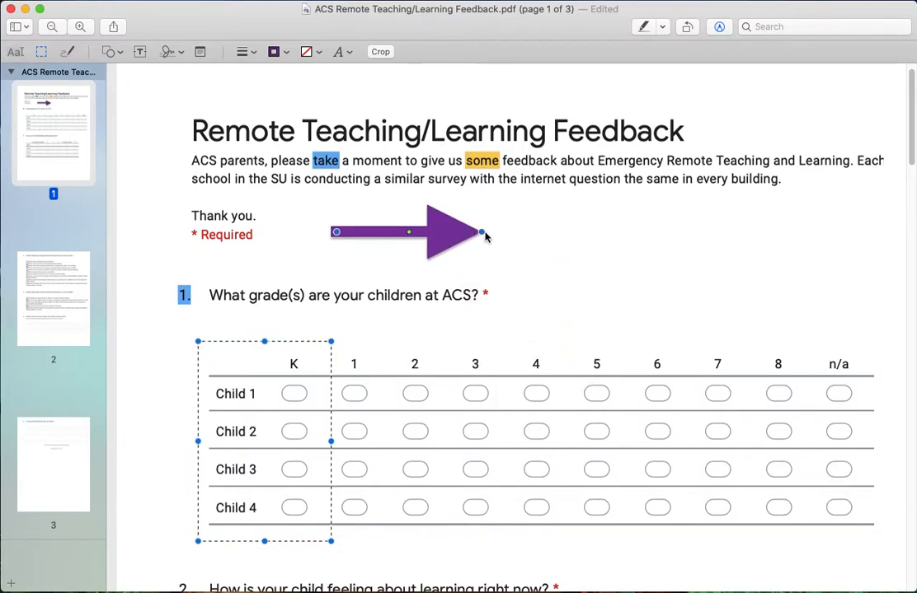
left_click_drag(482, 234, 626, 232)
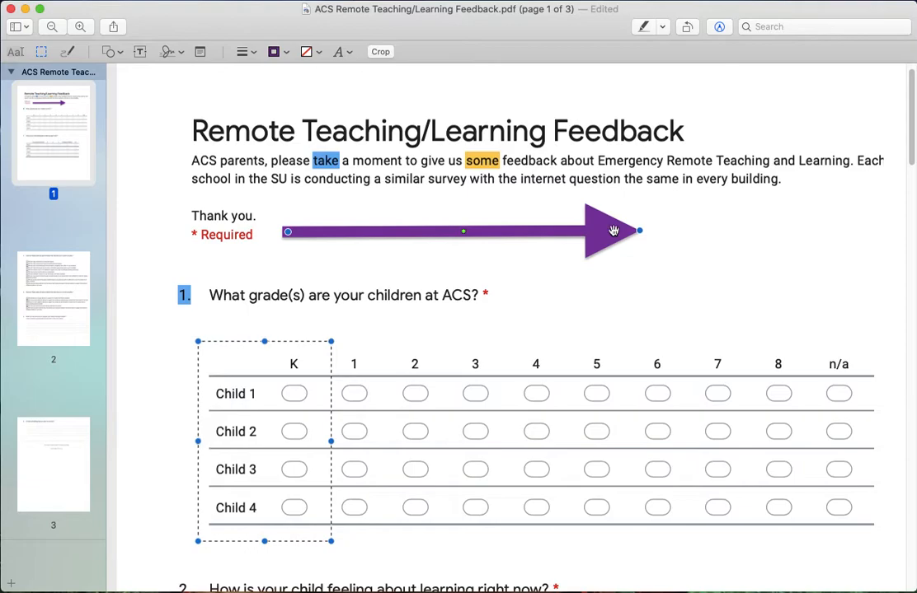
left_click_drag(289, 232, 440, 226)
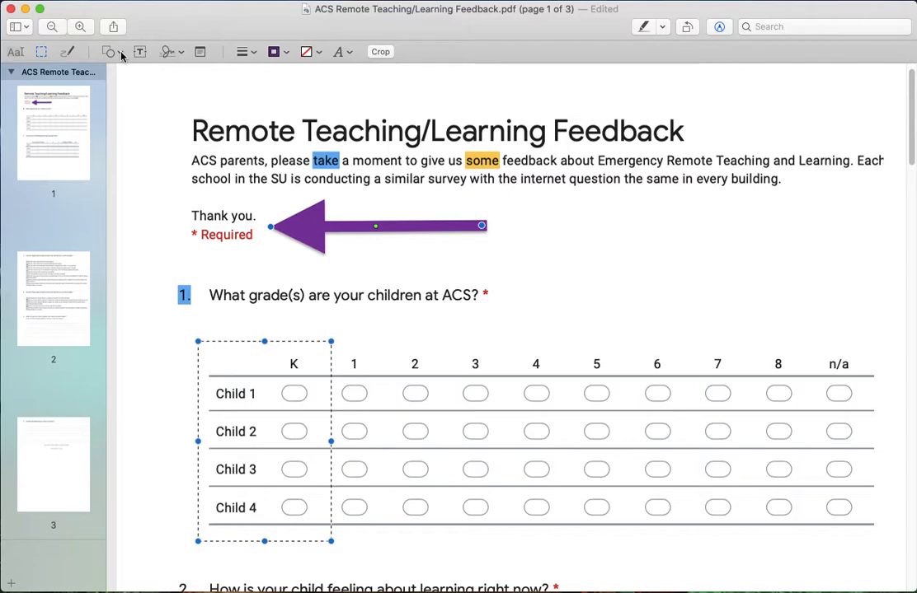
Add an oval shape, stretch it to the height of the question 1 table and narrow it over the n/a column
left_click(121, 53)
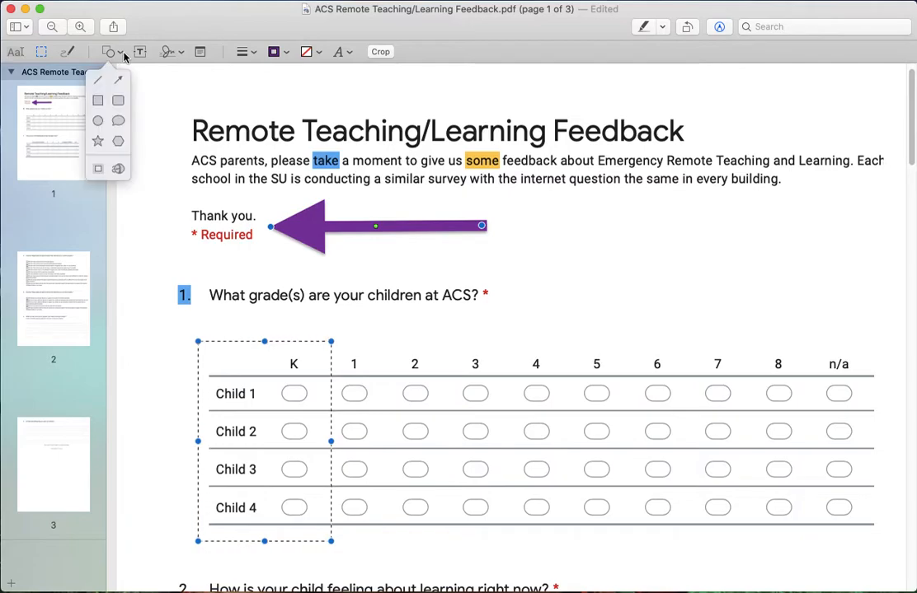
left_click(98, 123)
left_click_drag(591, 323, 457, 345)
left_click_drag(353, 441, 353, 529)
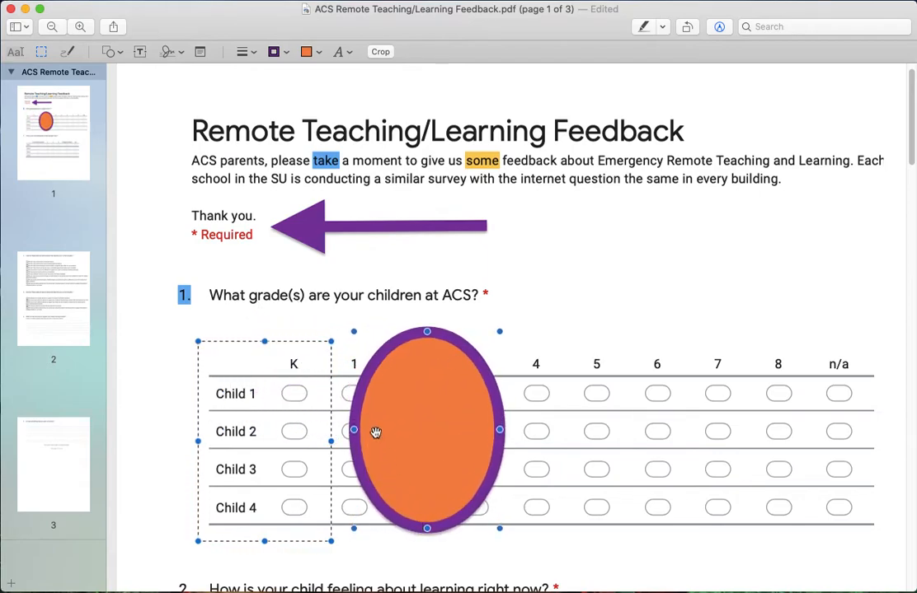
left_click_drag(353, 392, 749, 401)
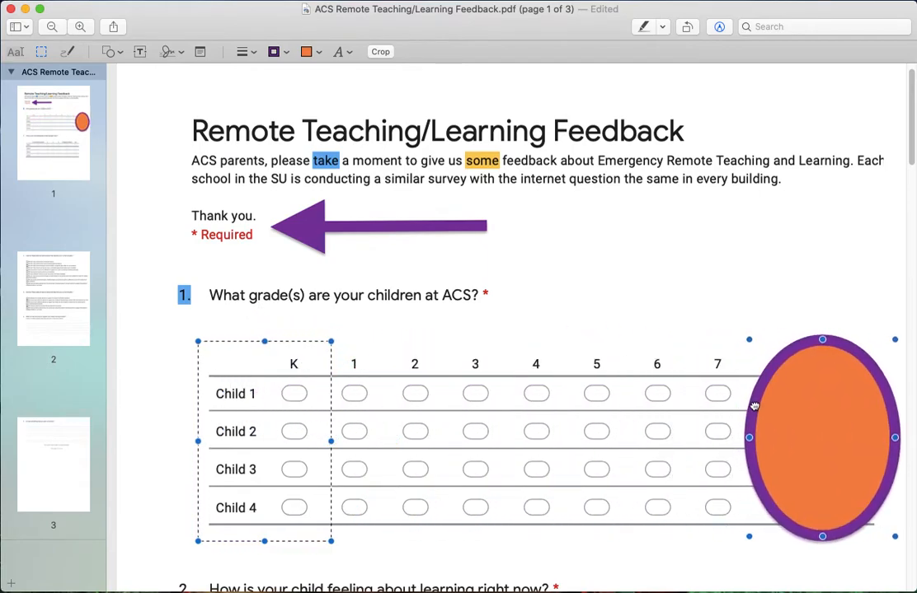
left_click_drag(748, 438, 811, 439)
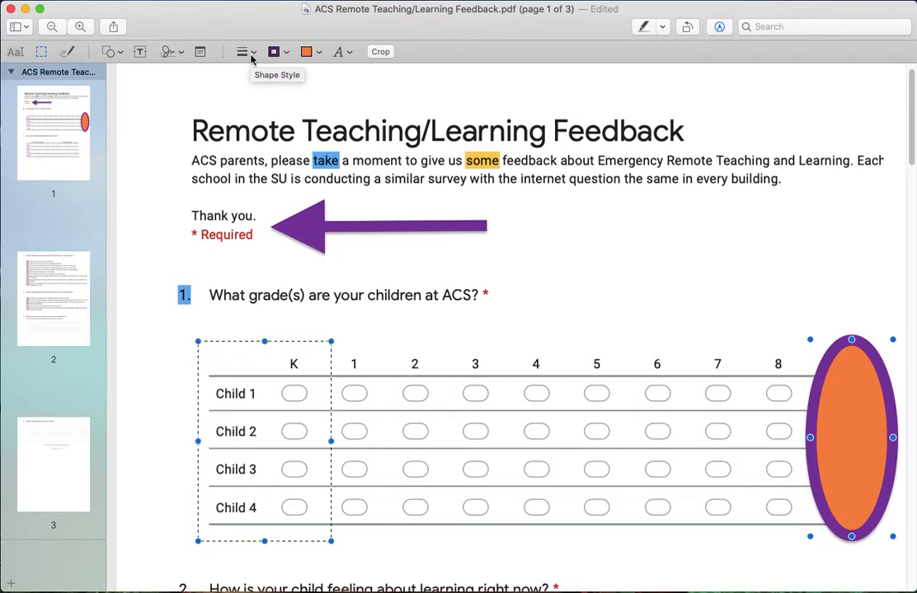
Restyle the arrow with the third-thinnest line weight and a gold border colour
left_click(376, 227)
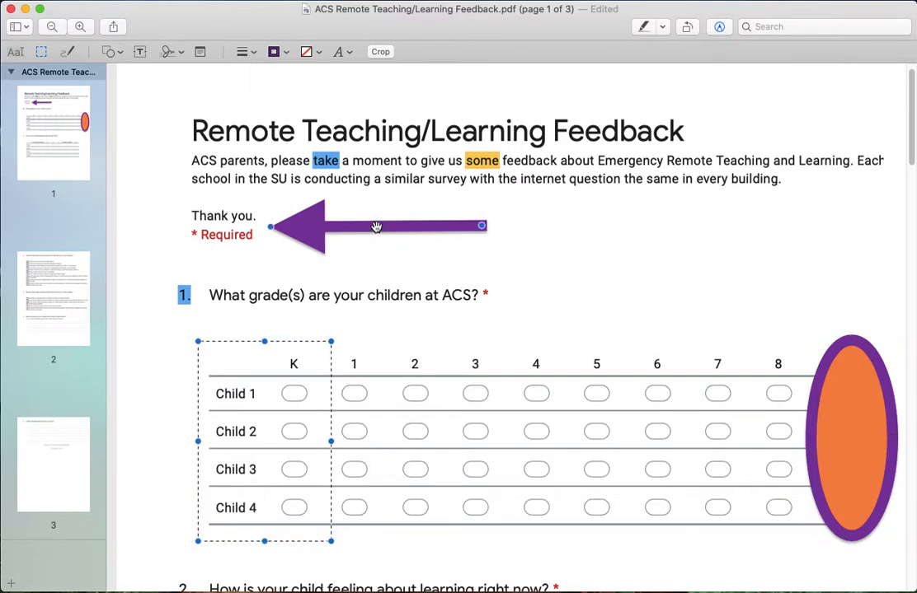
left_click(253, 53)
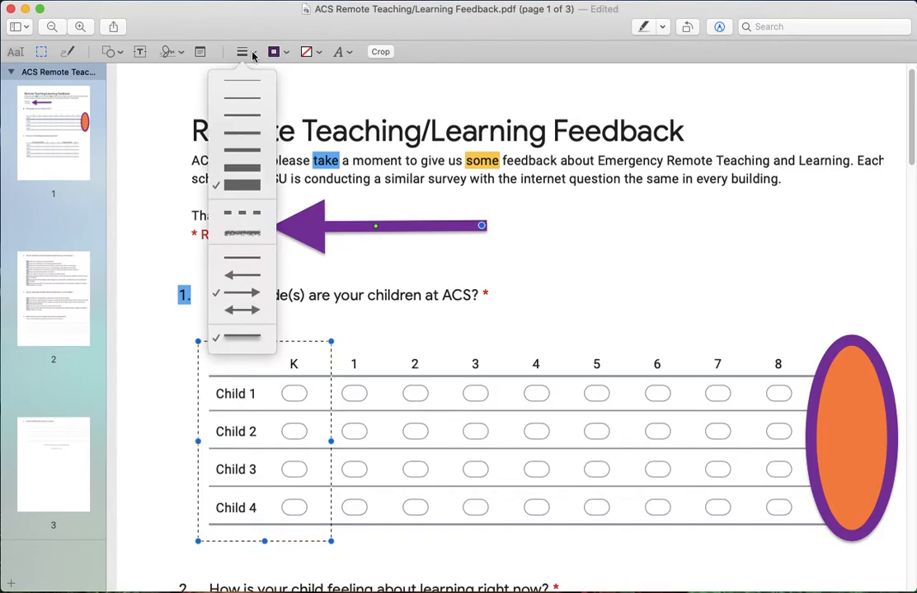
left_click(240, 116)
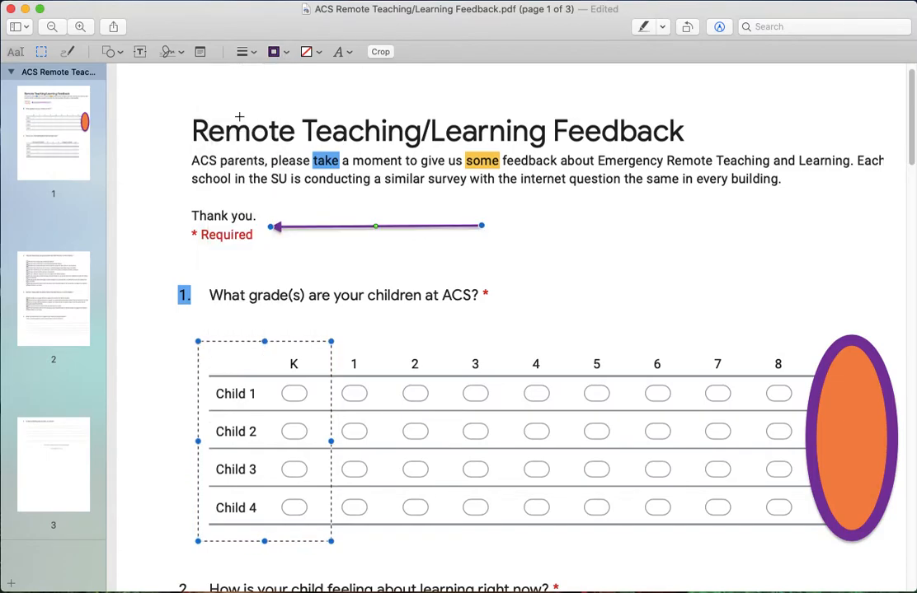
left_click(285, 52)
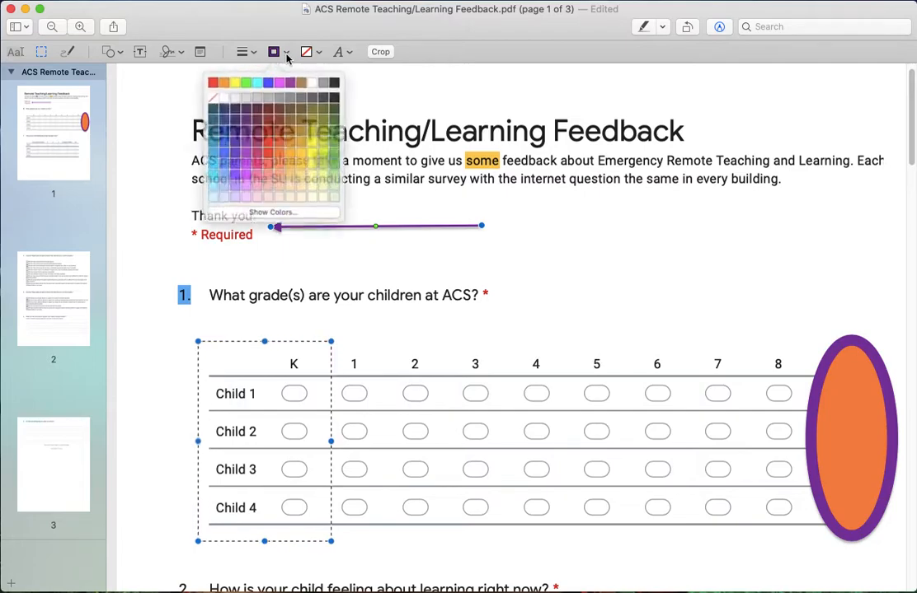
left_click(300, 137)
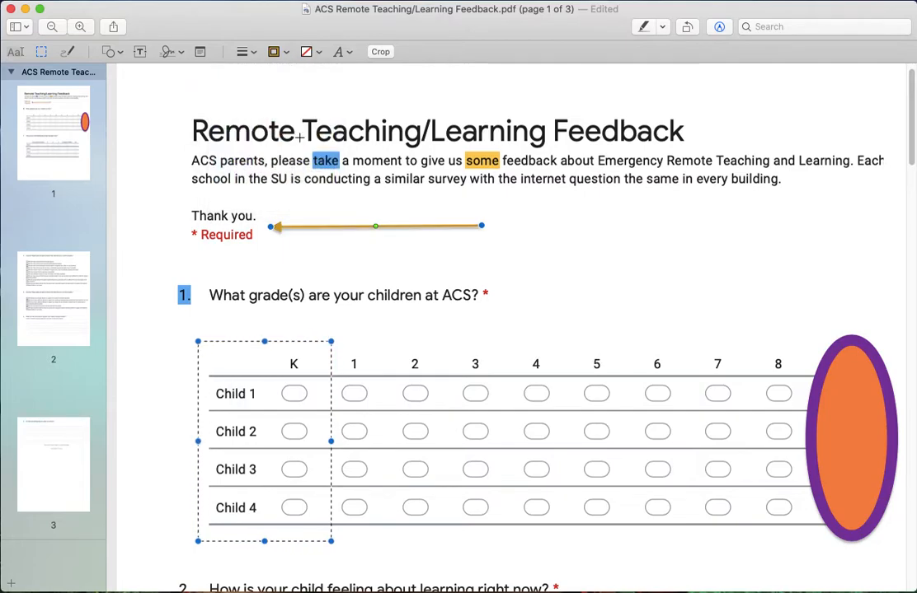
Restyle the oval over the n/a column with a thinner line weight and a blue border colour
left_click(835, 357)
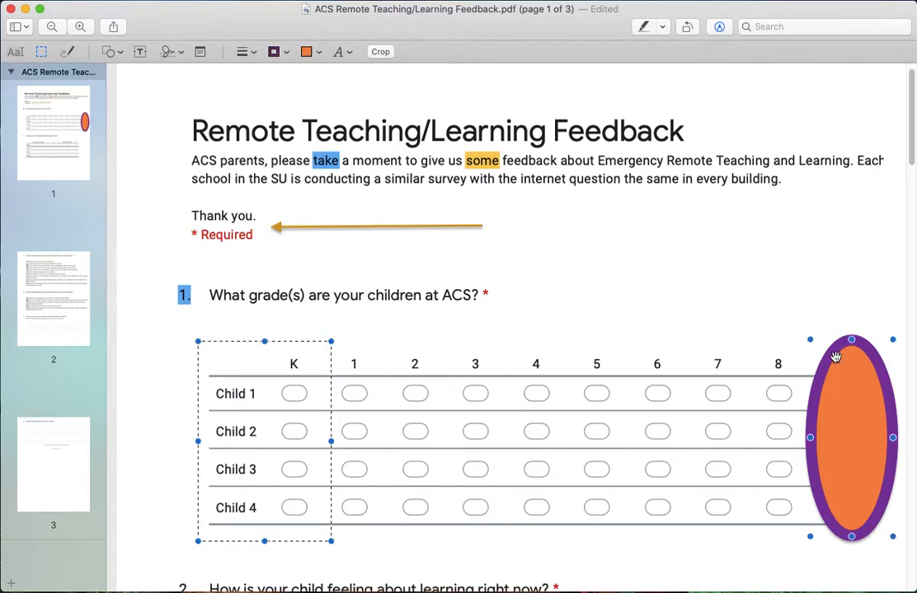
left_click(255, 54)
left_click(246, 146)
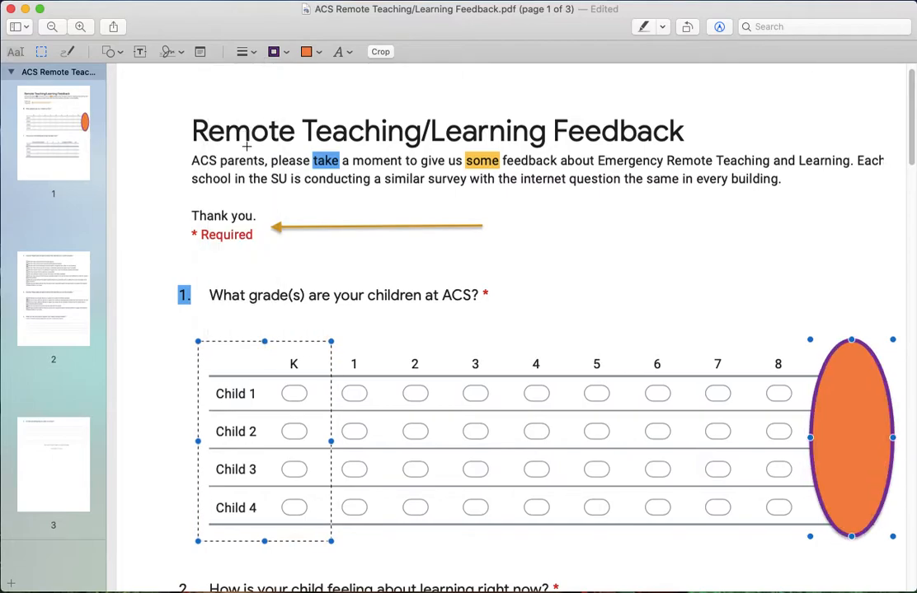
left_click(286, 52)
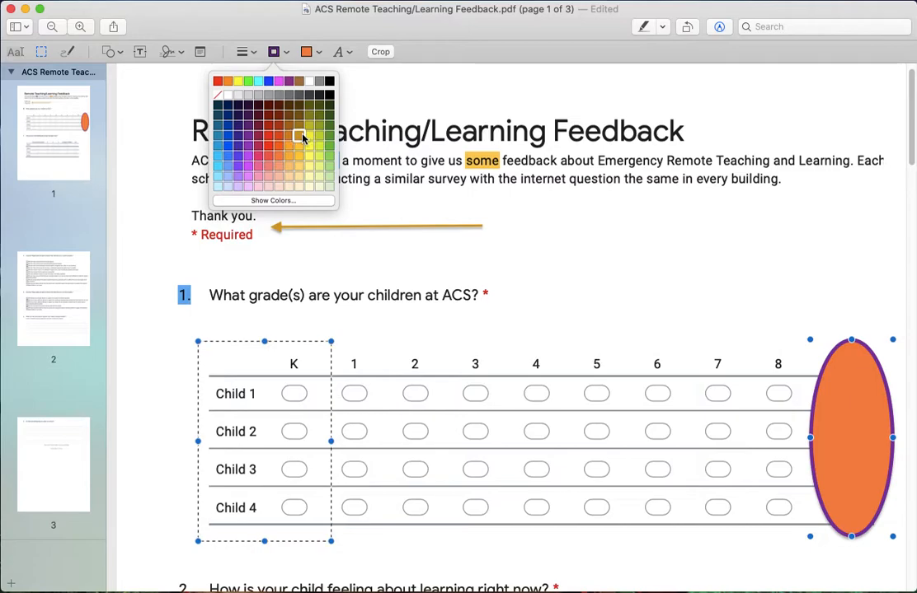
left_click(228, 135)
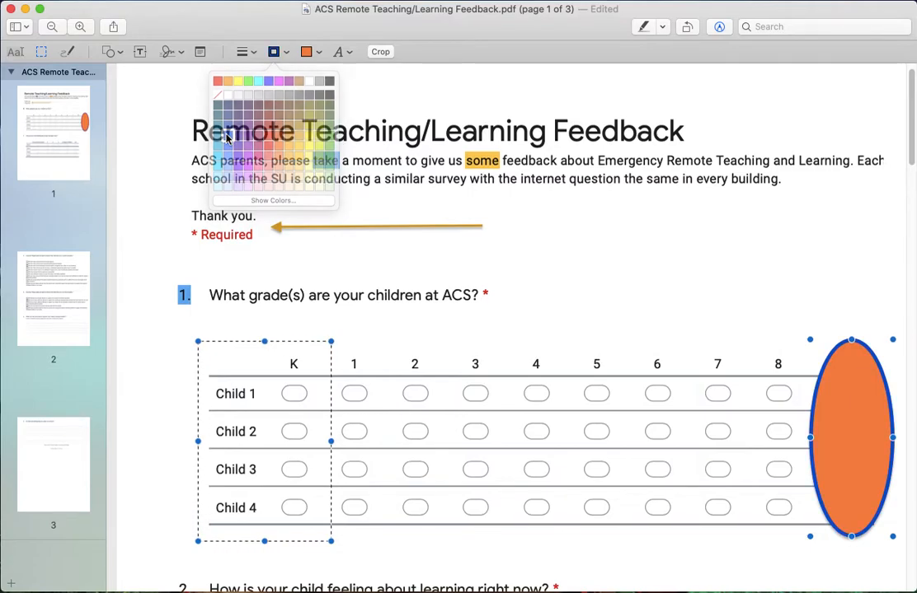
Try a crimson fill on the oval, replace it with no fill and centre the oval around the n/a column
left_click(320, 52)
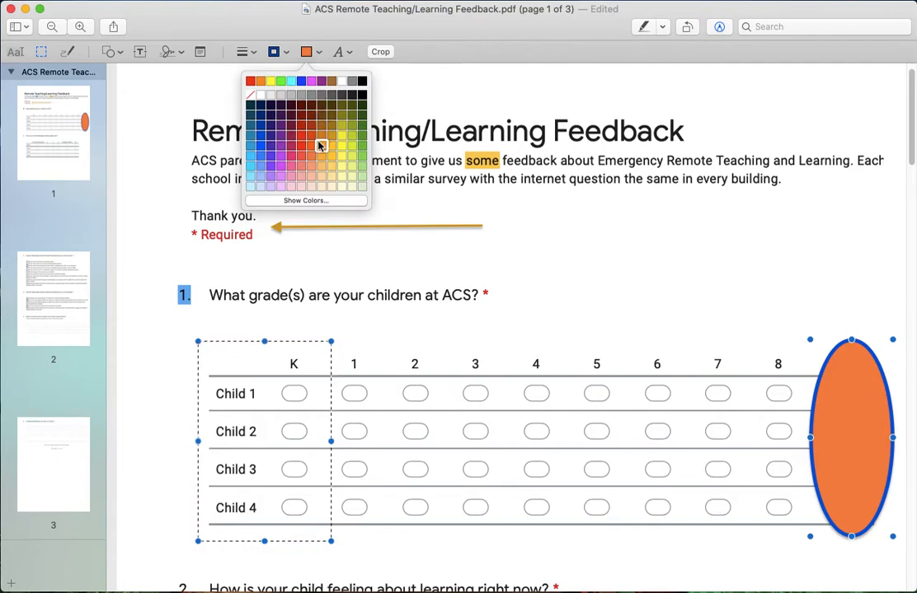
left_click(282, 146)
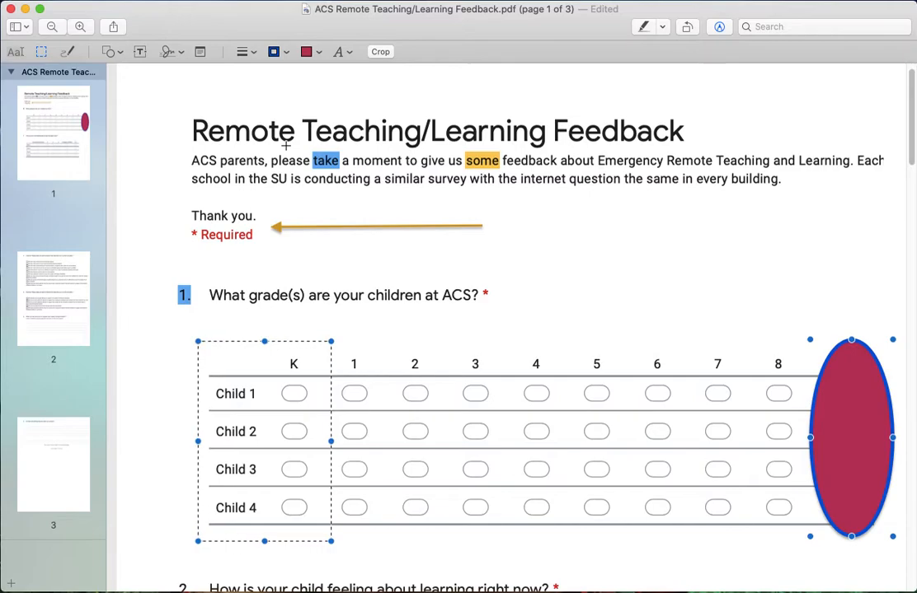
left_click(318, 54)
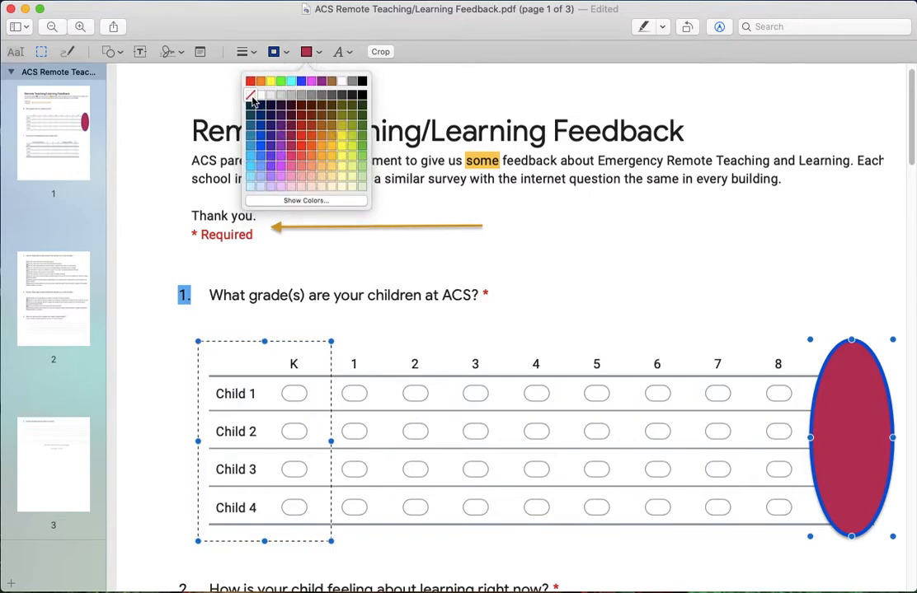
left_click(251, 98)
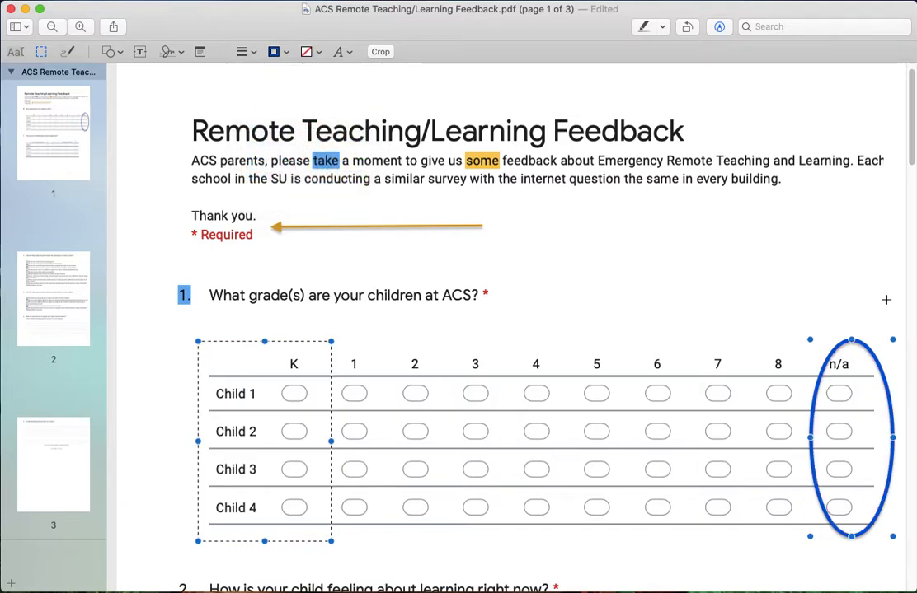
left_click_drag(869, 353, 863, 353)
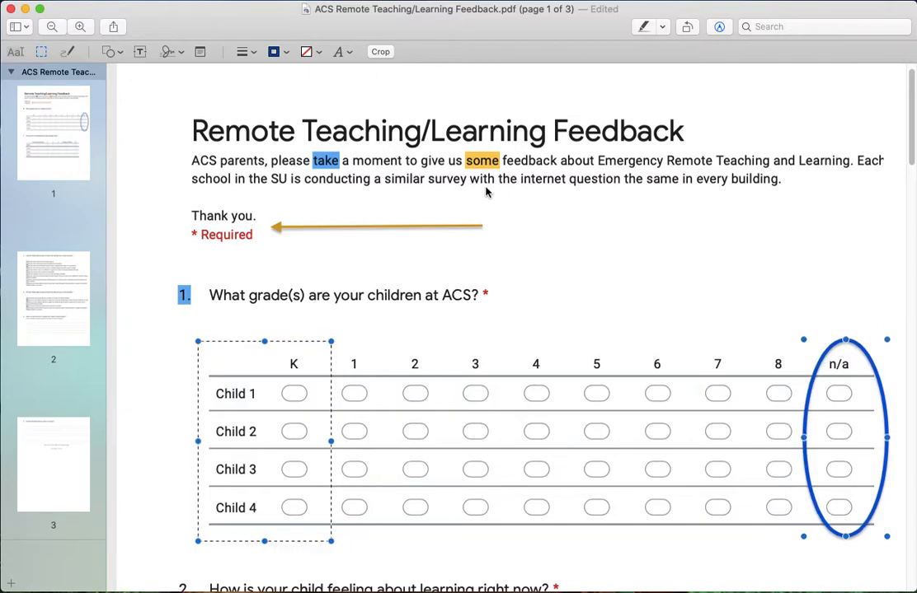
Move the gold arrow closer to "Required" and bend it into a downward curve with its tail starting under "survey"
left_click(452, 226)
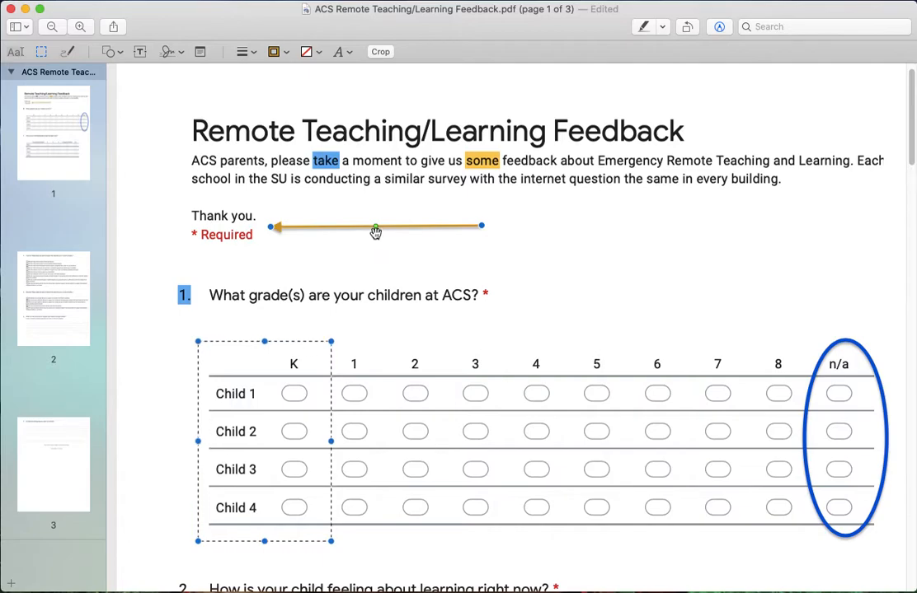
left_click_drag(323, 227, 318, 230)
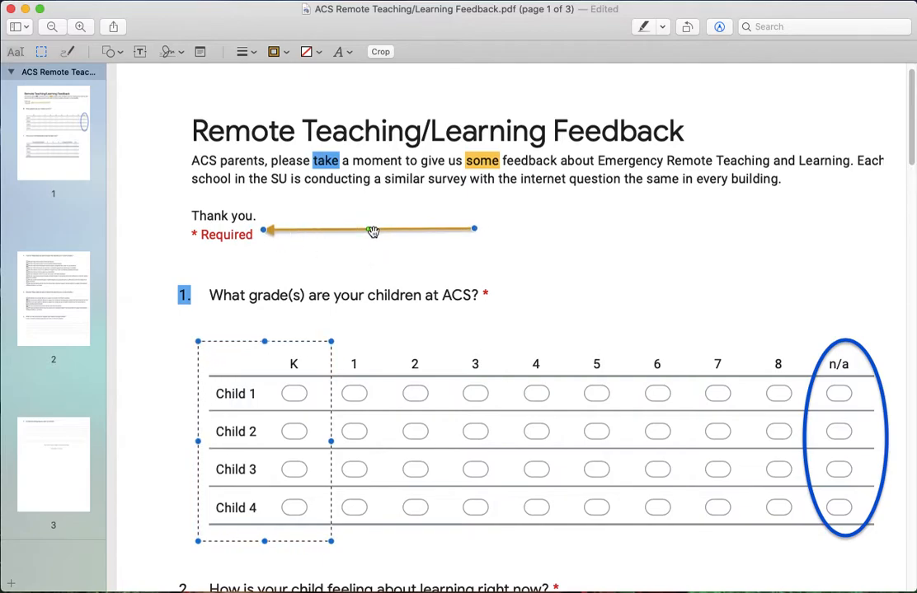
left_click_drag(370, 232, 366, 282)
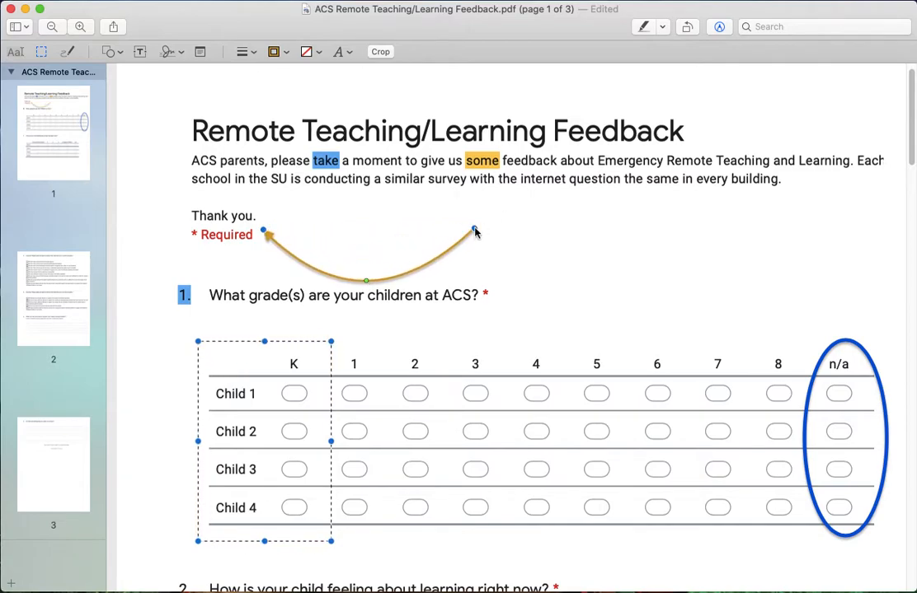
left_click_drag(474, 228, 445, 191)
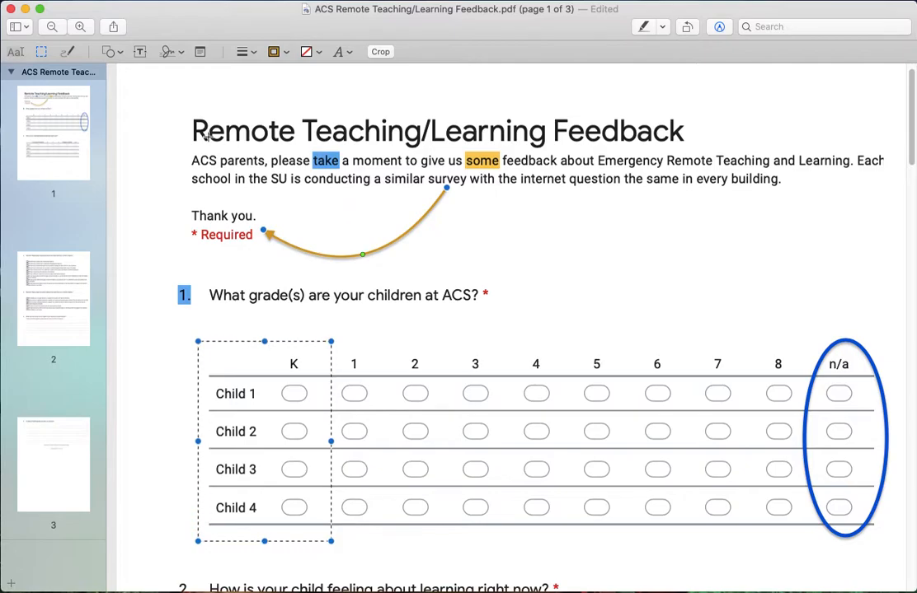
Add a star shape, place it to the right of the question 1 heading and fill it with dark orange
left_click(119, 54)
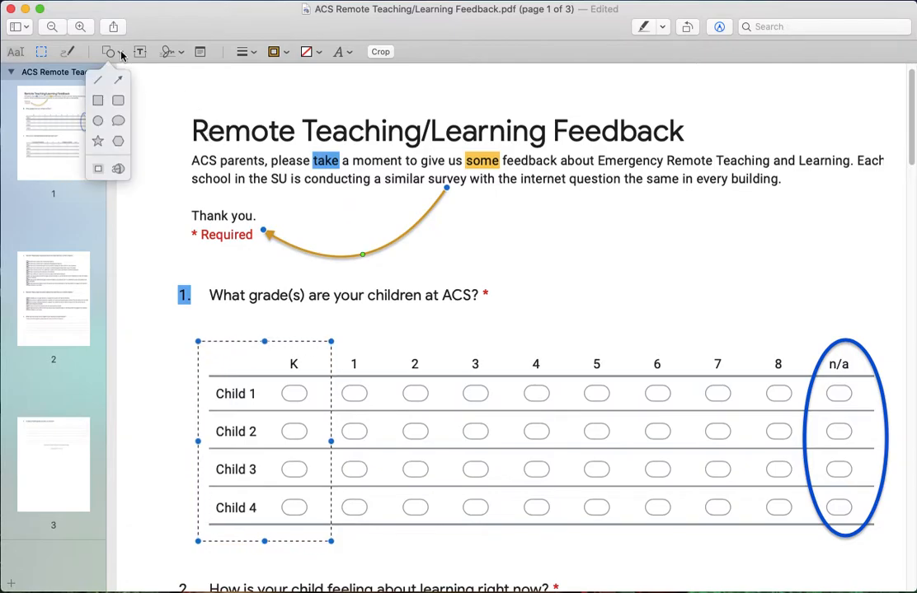
left_click(97, 141)
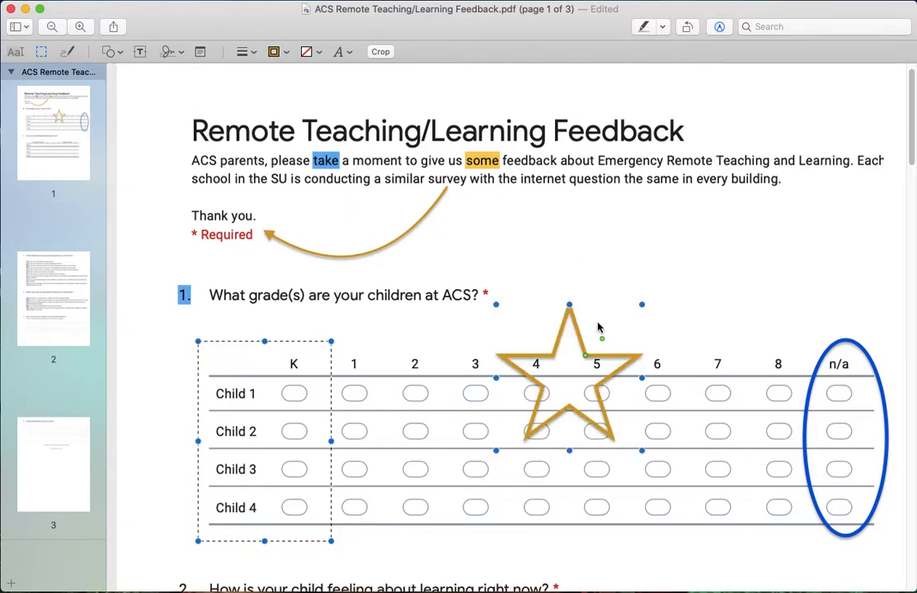
left_click_drag(599, 326, 640, 218)
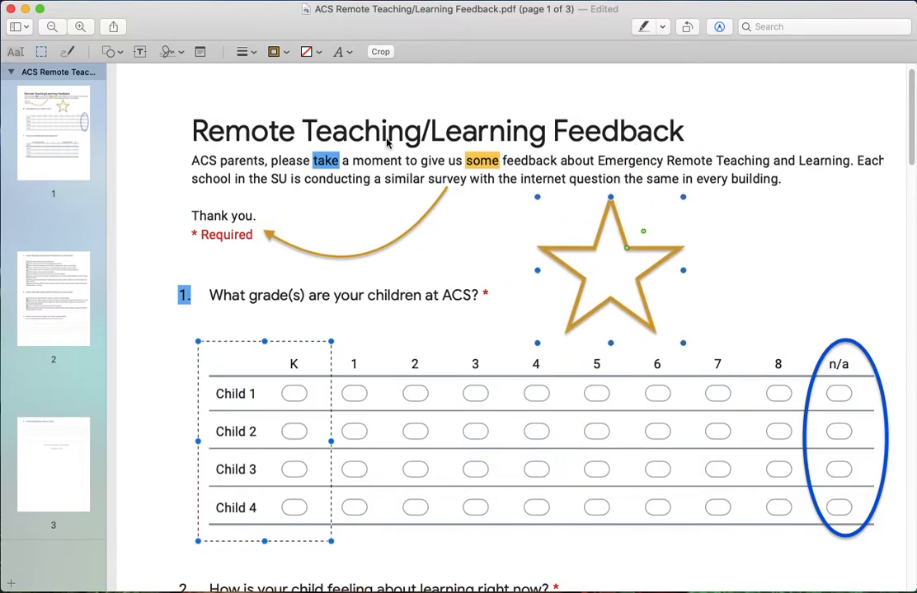
left_click(304, 52)
left_click(319, 129)
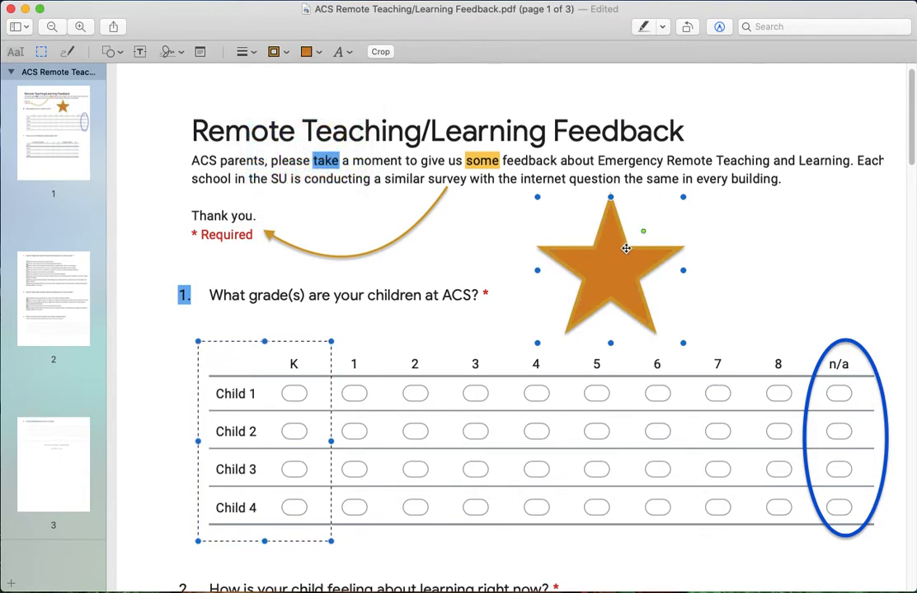
Reshape the star into a burst of 13 narrow points and shrink it to about two-thirds of its size
mouse_move(625, 249)
left_mouse_down()
mouse_move(613, 264)
mouse_move(643, 238)
mouse_move(639, 248)
left_mouse_up()
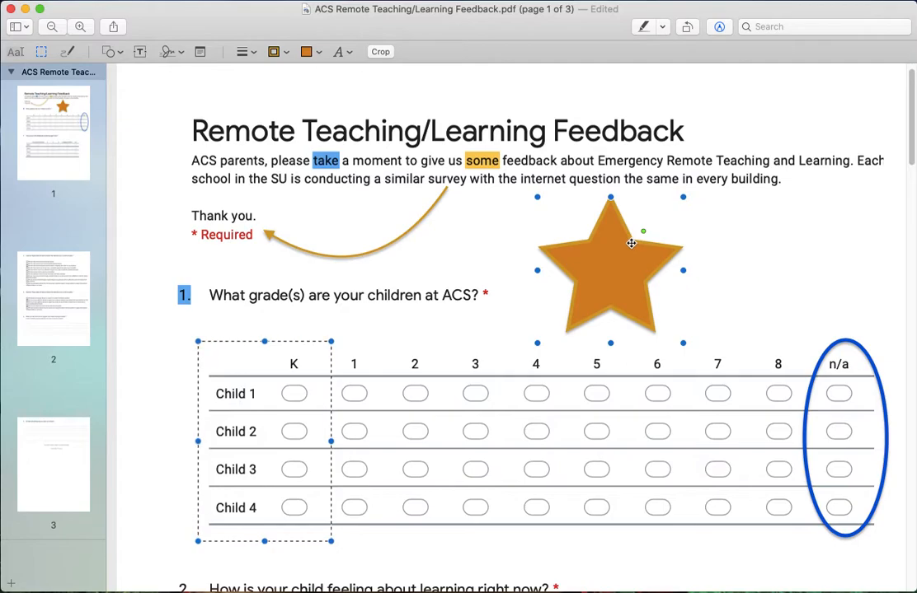
left_click_drag(644, 231, 593, 318)
mouse_move(620, 237)
left_mouse_down()
mouse_move(610, 270)
mouse_move(617, 253)
left_mouse_up()
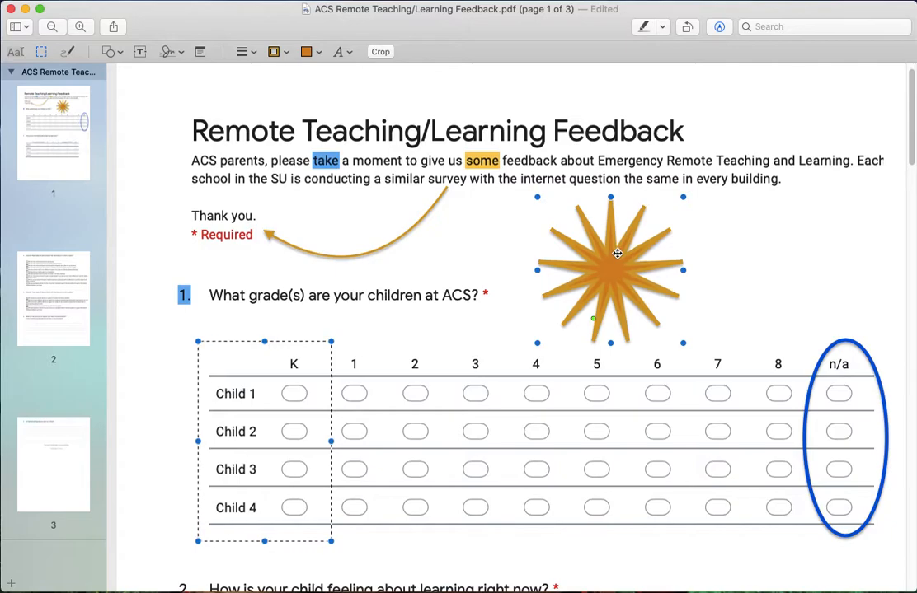
left_click(739, 272)
left_click(637, 299)
left_click_drag(684, 341, 629, 289)
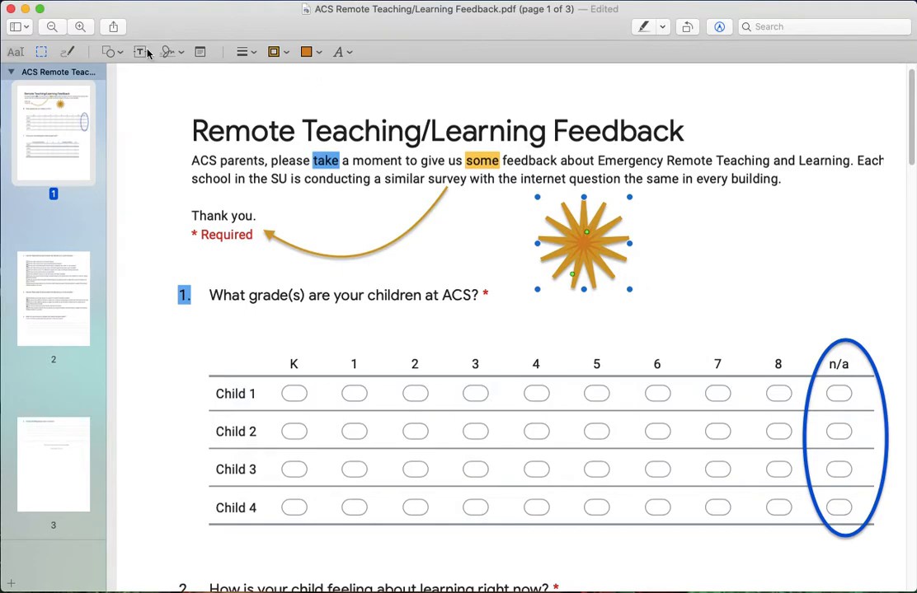
Sketch a looping swirl right of the star and a circle around "ACS?" in question 1, keeping both strokes as drawn
left_click(69, 55)
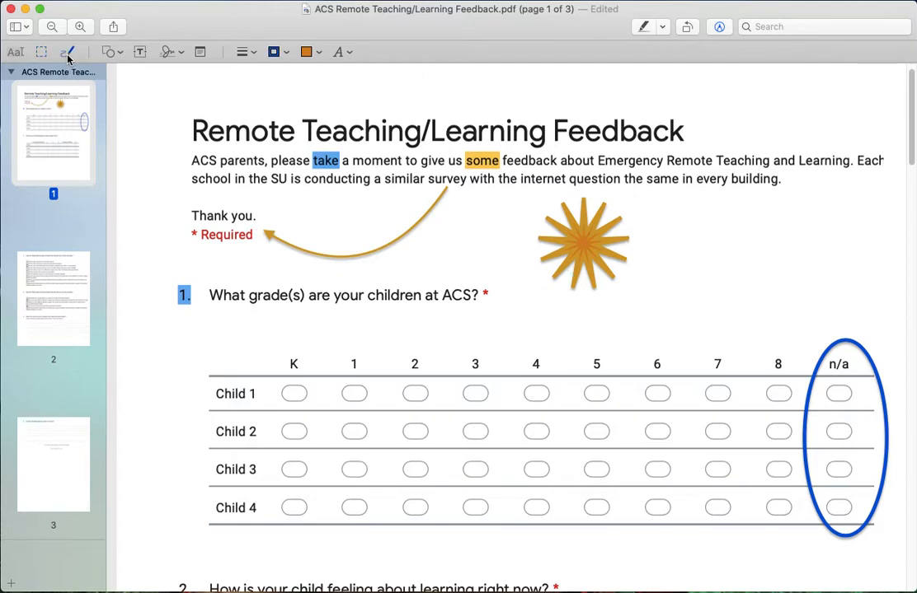
mouse_move(762, 261)
left_mouse_down()
mouse_move(665, 319)
mouse_move(724, 345)
mouse_move(579, 347)
left_mouse_up()
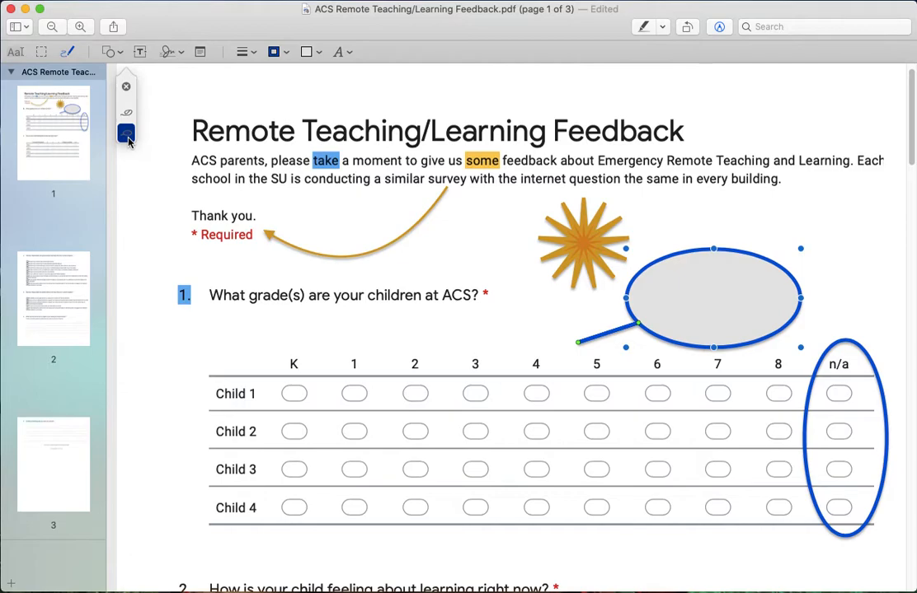
left_click(128, 114)
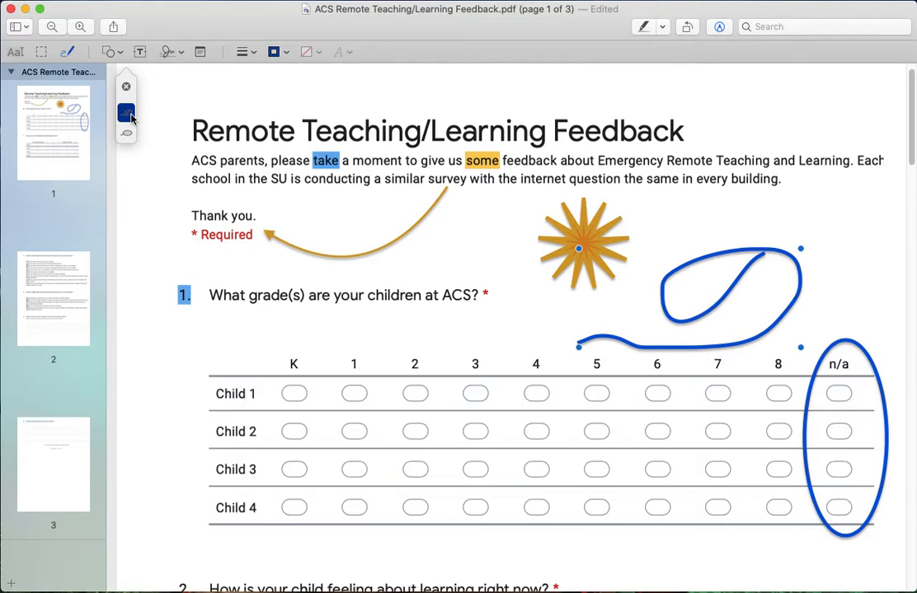
left_click(131, 118)
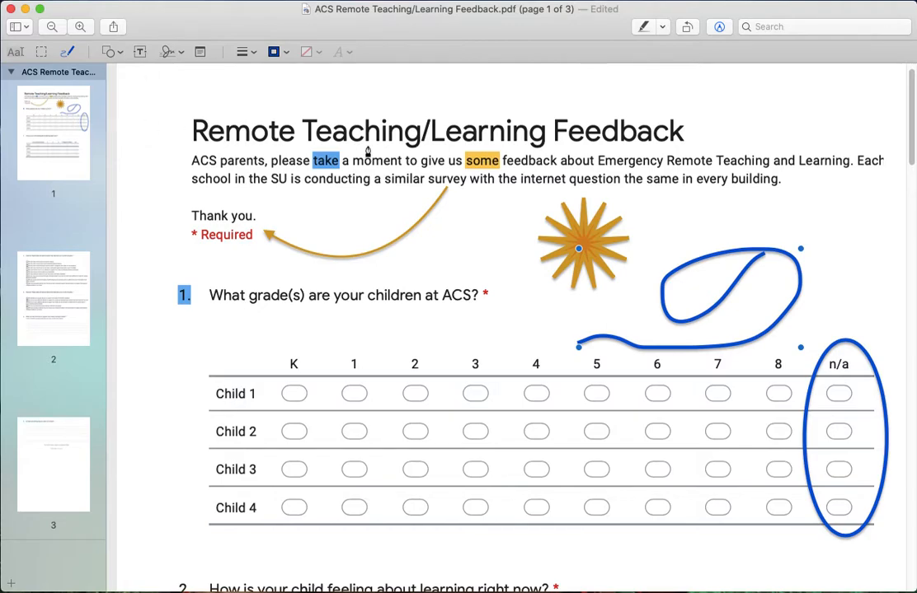
mouse_move(497, 271)
left_mouse_down()
mouse_move(449, 275)
mouse_move(481, 332)
mouse_move(497, 271)
left_mouse_up()
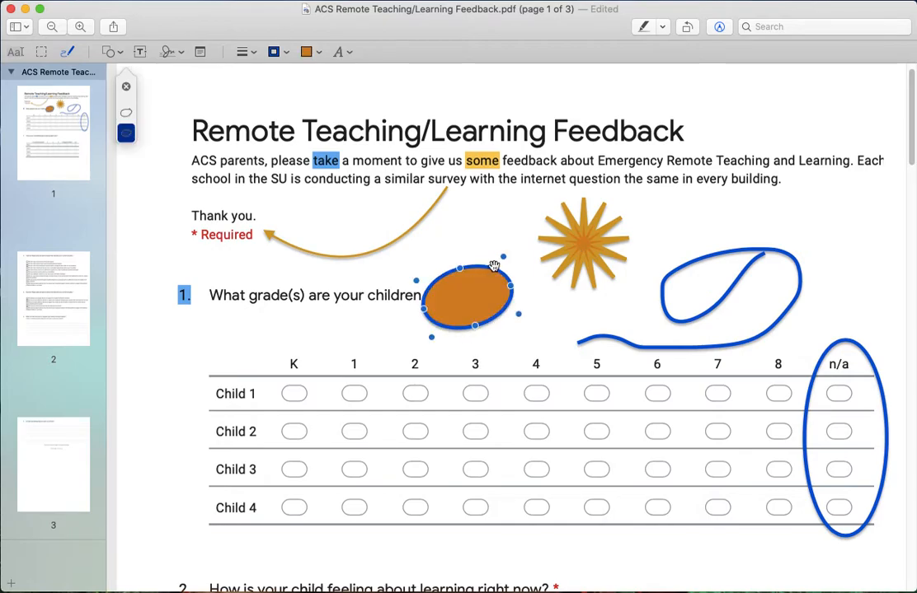
left_click(126, 113)
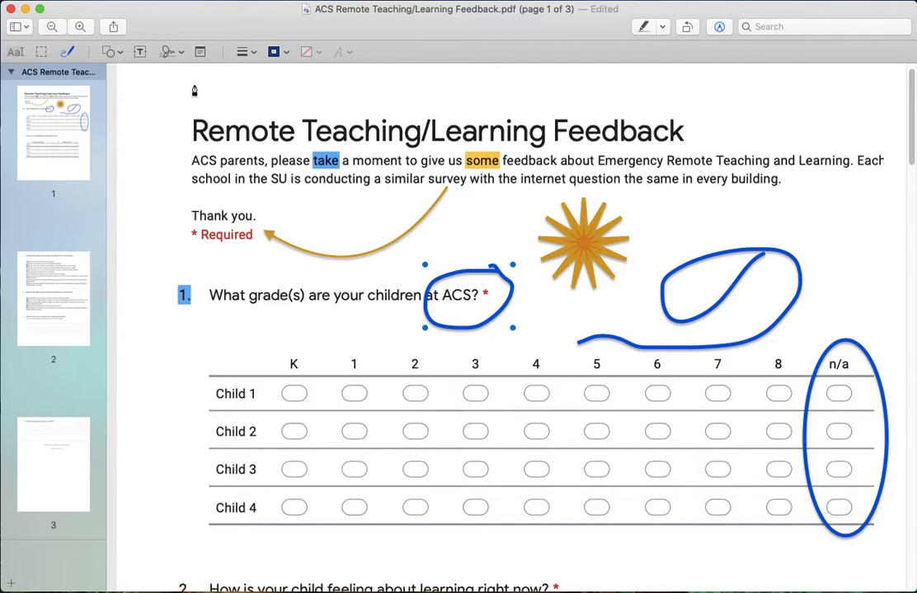
Insert a text box, place it to the right of the question 2 heading and delete the stray sketch dot above it
left_click(141, 52)
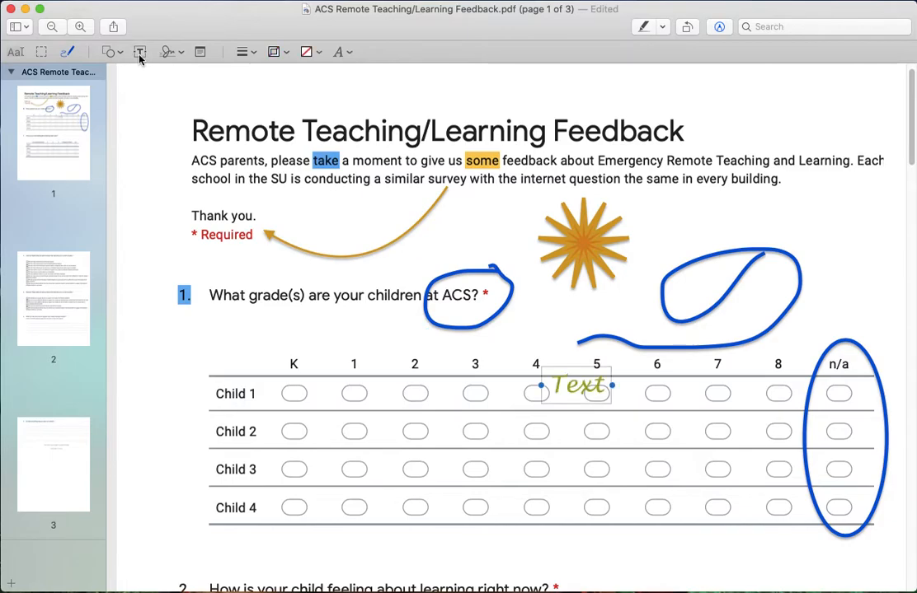
mouse_move(577, 386)
left_mouse_down()
mouse_move(588, 364)
mouse_move(650, 346)
mouse_move(603, 559)
mouse_move(640, 561)
left_mouse_up()
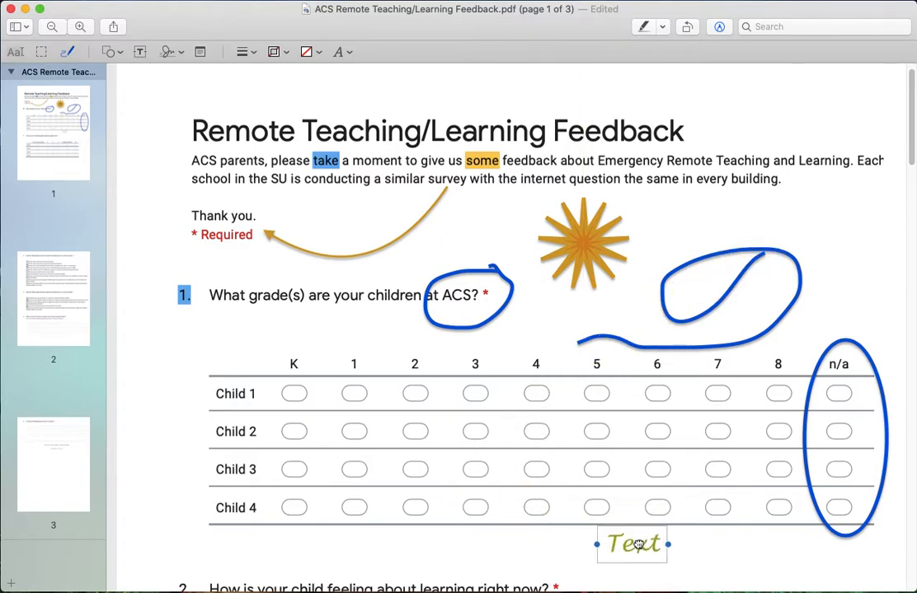
scroll(641, 548, "down", 5)
scroll(638, 546, "down", 2)
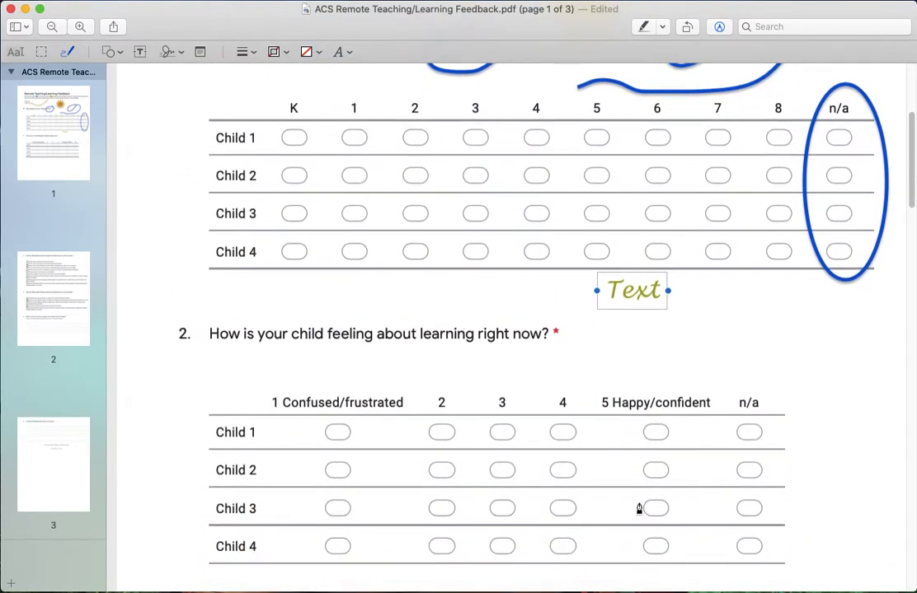
left_click(635, 286)
mouse_move(634, 281)
left_mouse_down()
mouse_move(633, 273)
mouse_move(654, 342)
left_mouse_up()
left_click(633, 273)
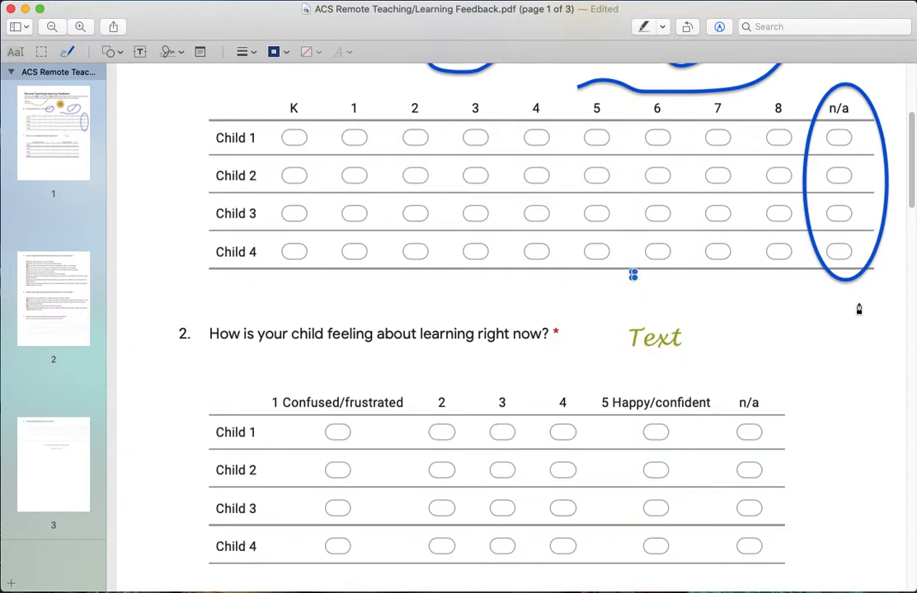
key("Delete")
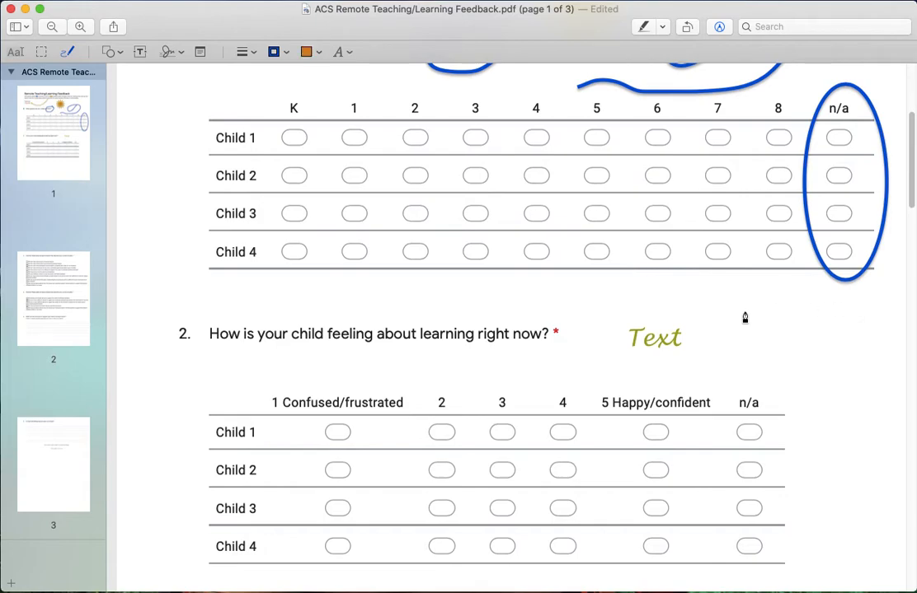
Delete the freehand swirl and the star burst beside question 1
scroll(744, 319, "up", 3)
left_click(668, 151)
left_click_drag(667, 151, 668, 148)
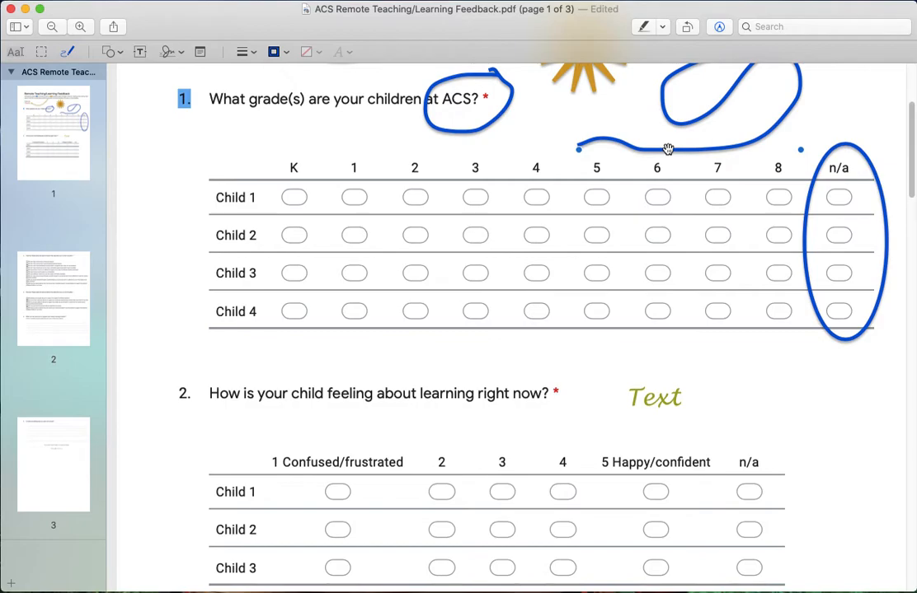
key("Delete")
scroll(667, 148, "up", 3)
left_click(589, 135)
key("Delete")
Move the text box beside the question 2 heading slightly higher and set its text font to Playbill
scroll(599, 219, "down", 4)
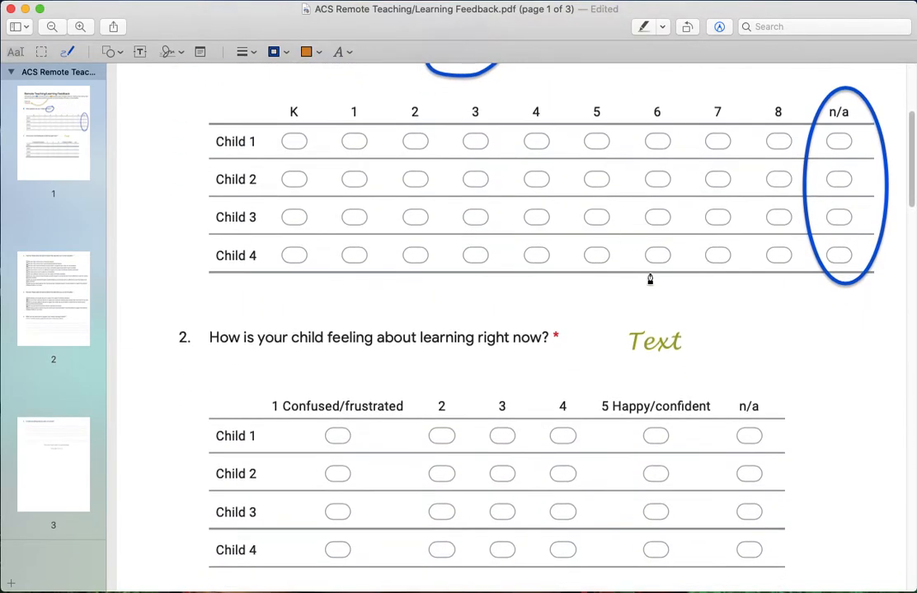
left_click_drag(651, 332, 651, 311)
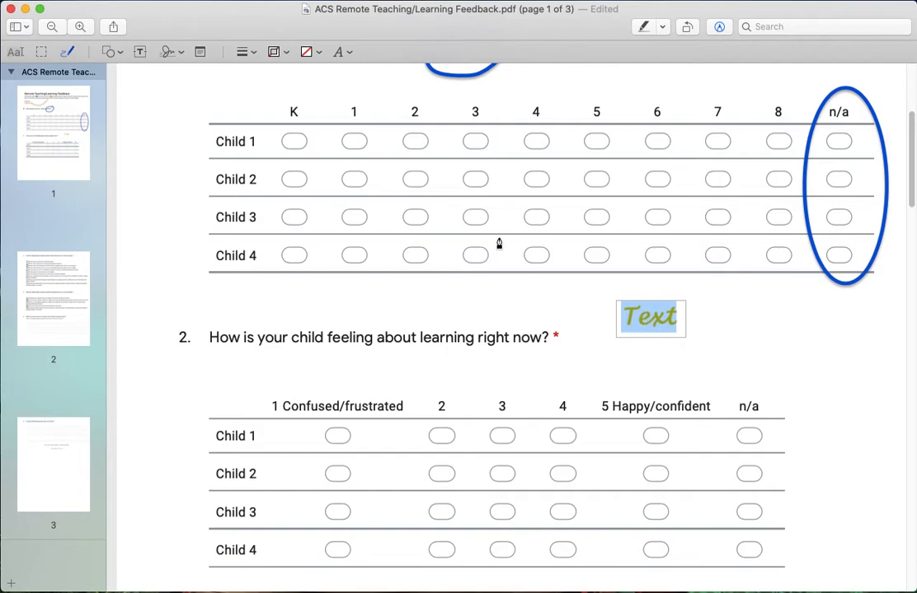
left_click(349, 54)
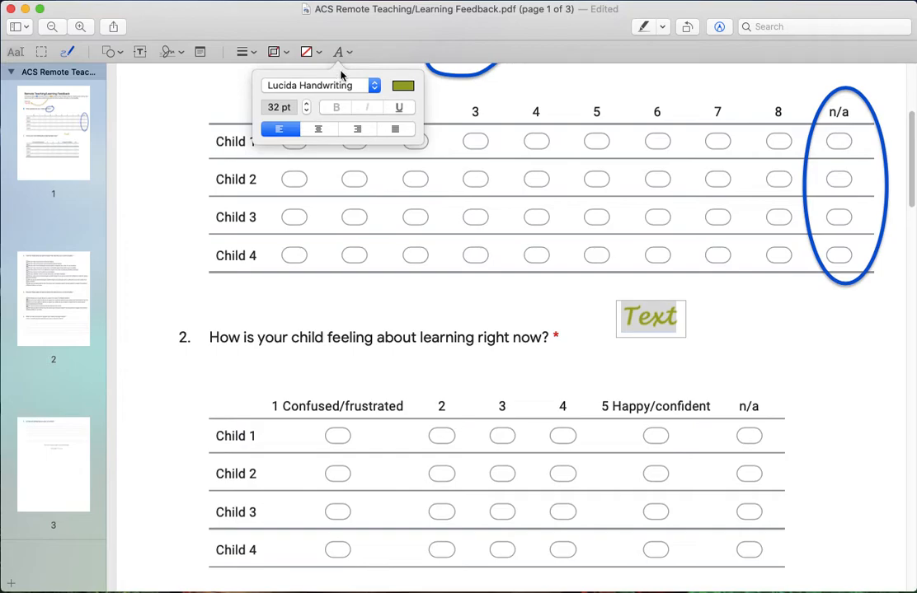
left_click(335, 86)
scroll(313, 213, "down", 10)
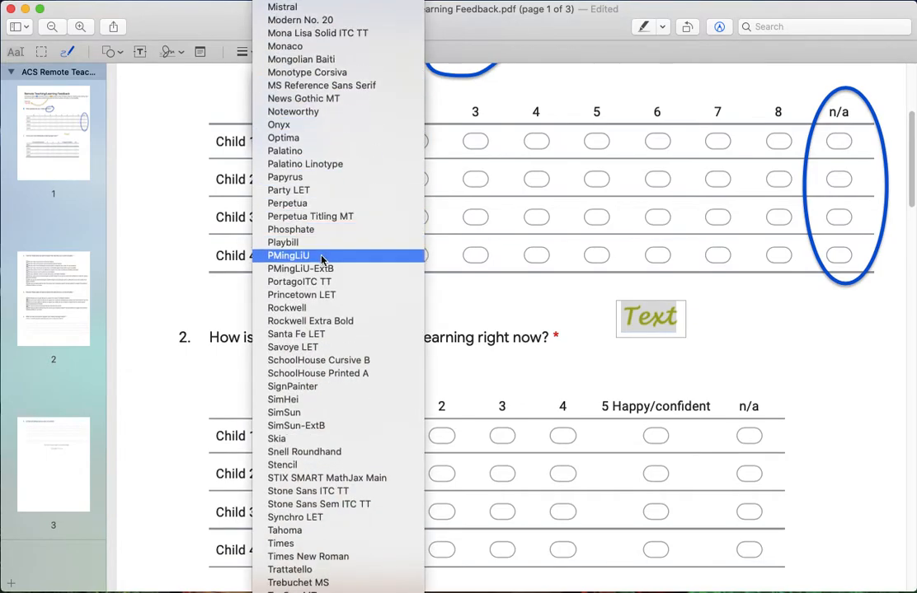
left_click(319, 249)
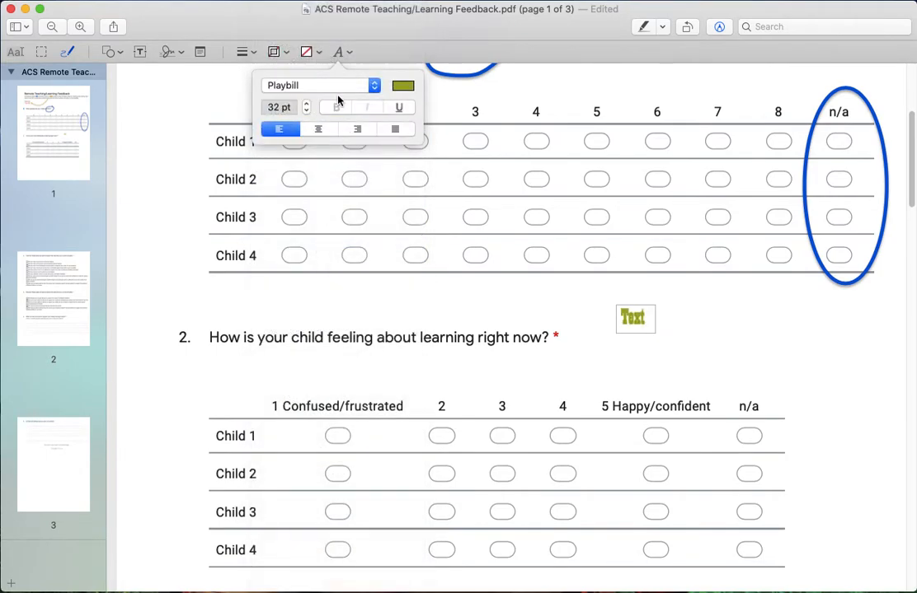
Set the text box's font size to 200 pt and centre its text
left_click(306, 103)
left_click(306, 102)
left_click_drag(283, 107, 250, 113)
type("200")
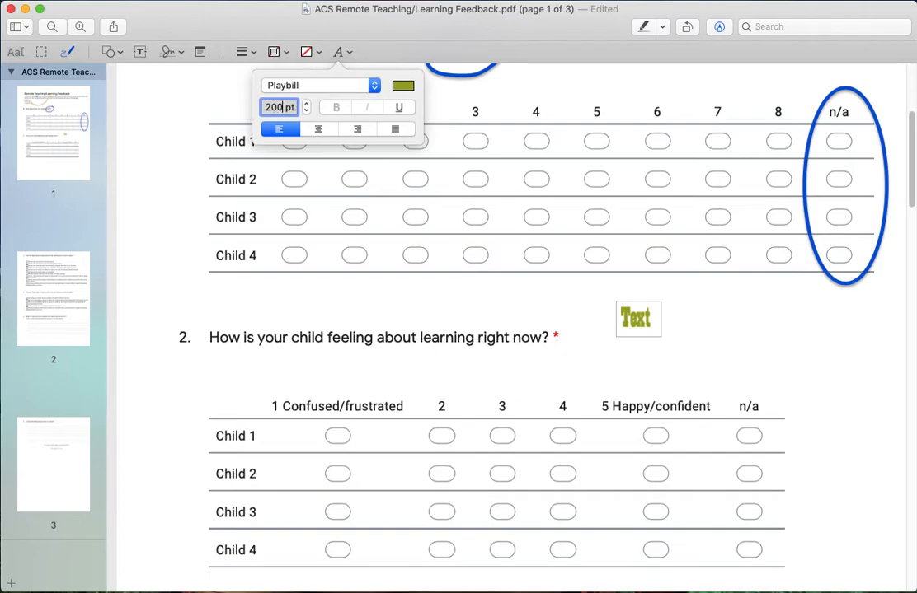
left_click(318, 132)
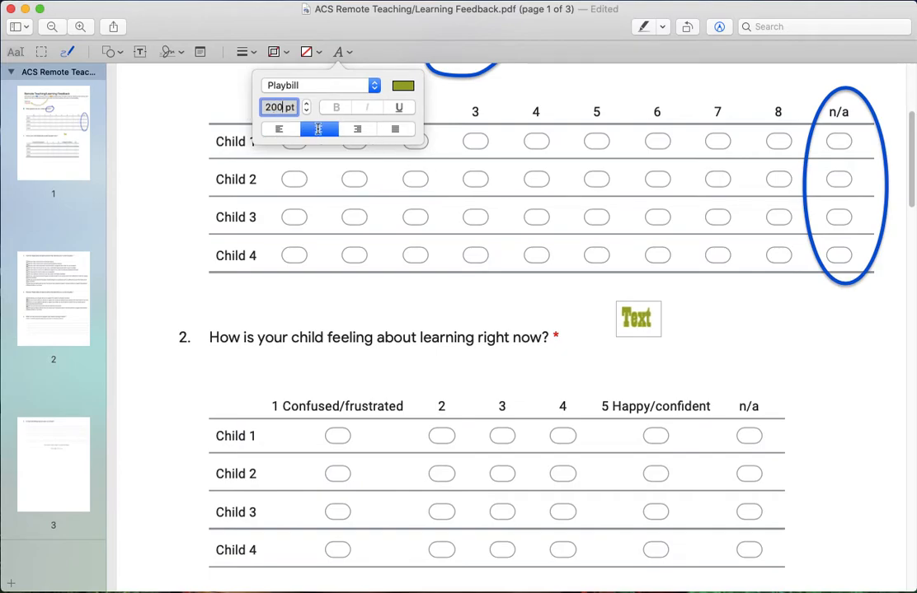
Colour the Playbill text red and position the enlarged text box just to the right of the question 2 heading
left_click(407, 87)
left_click(396, 162)
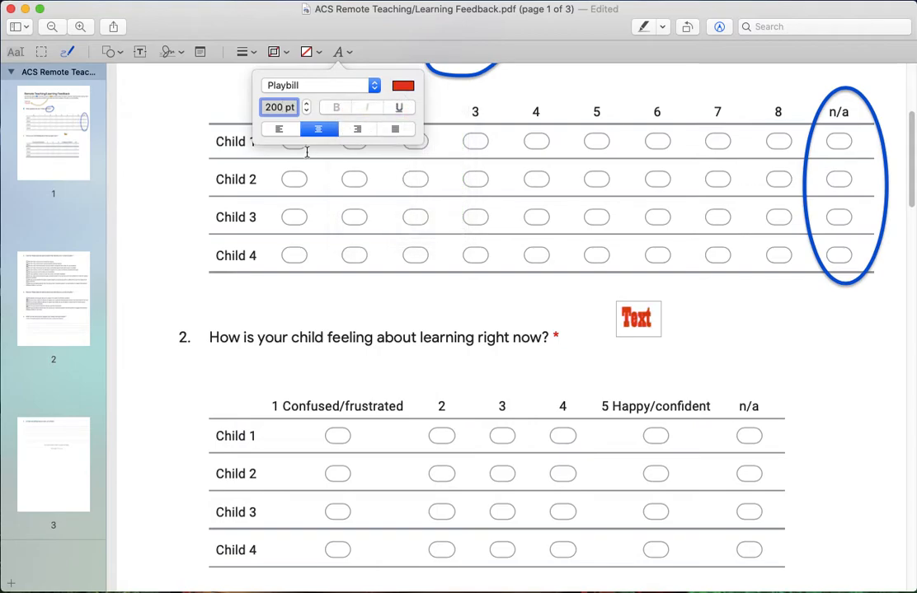
left_click(502, 308)
left_click_drag(664, 327, 707, 348)
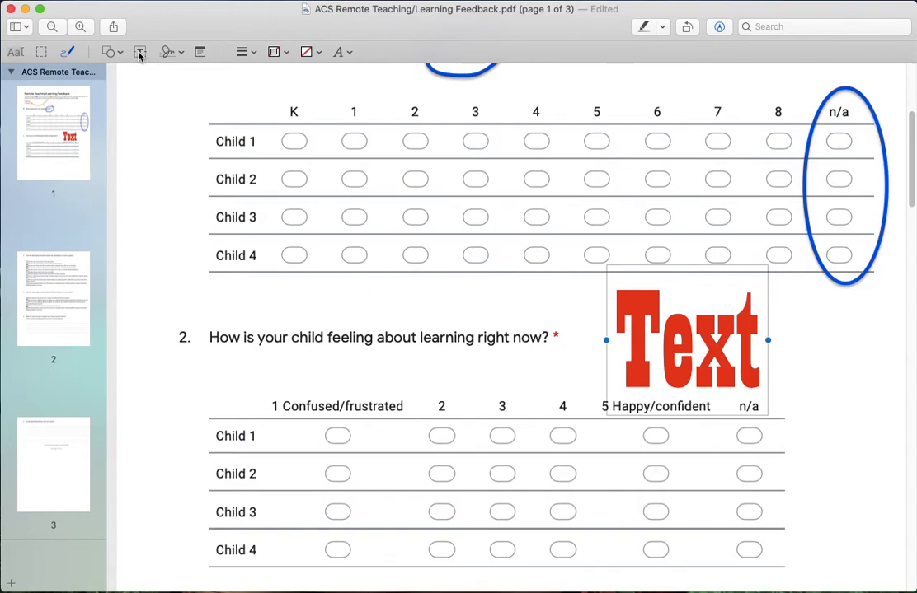
Insert a second text box, place it over the start of the question 2 heading and set its font to MingLiU
left_click(139, 52)
left_click_drag(549, 317, 207, 280)
double_click(203, 330)
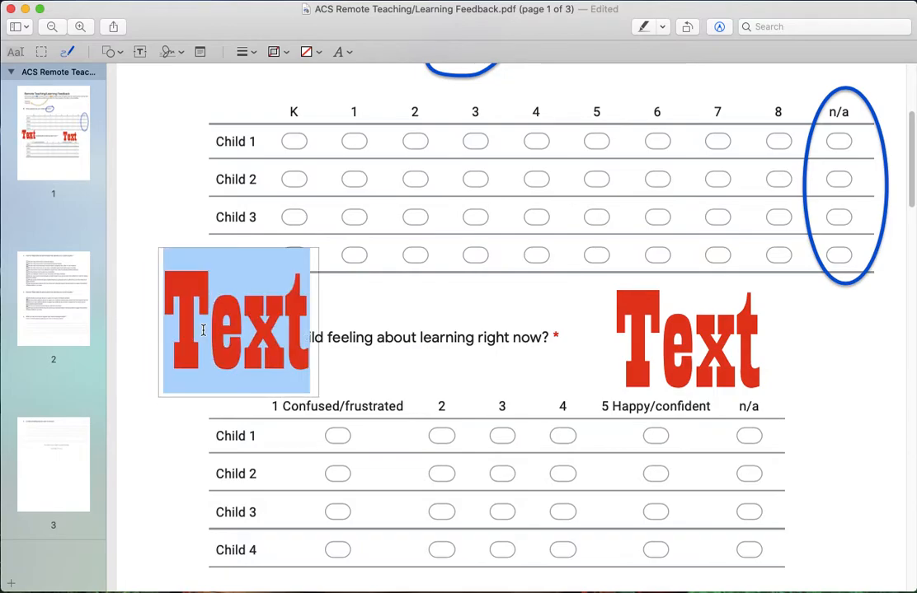
left_click(352, 52)
left_click(339, 79)
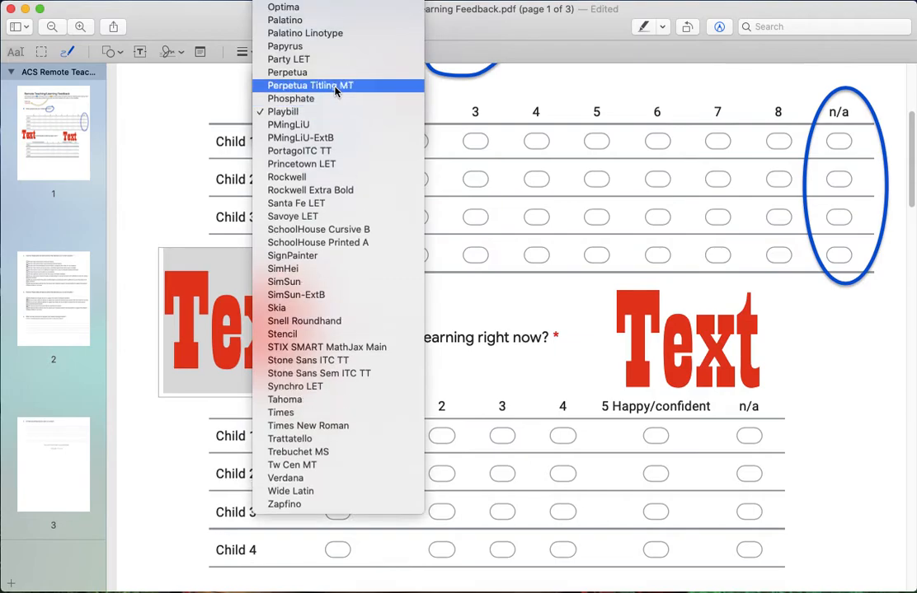
scroll(335, 91, "up", 5)
left_click(313, 34)
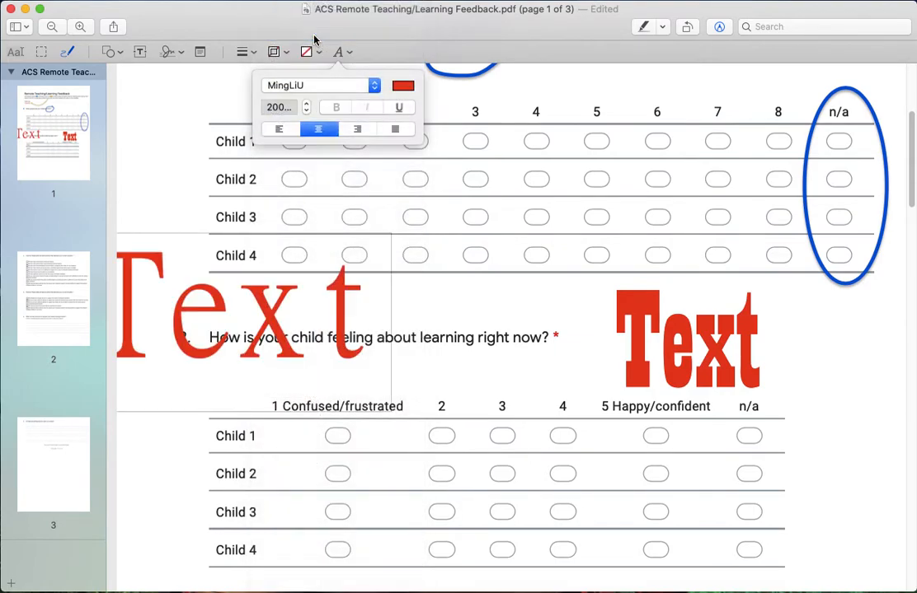
Format the MingLiU text as 20 pt and right-aligned, and move its box into the gap above the question 2 heading
left_click(283, 106)
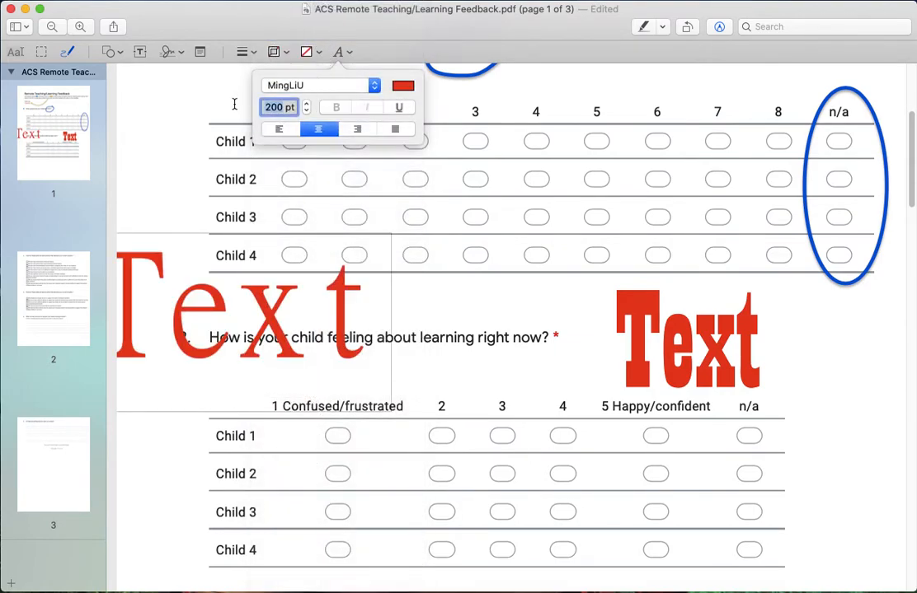
type("20")
left_click(358, 134)
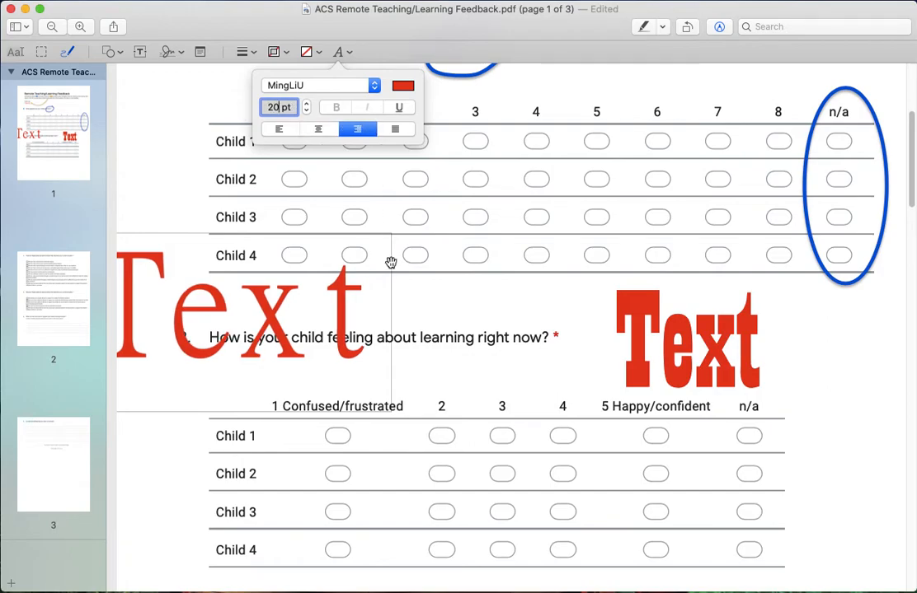
left_click(392, 265)
left_click_drag(371, 320, 367, 293)
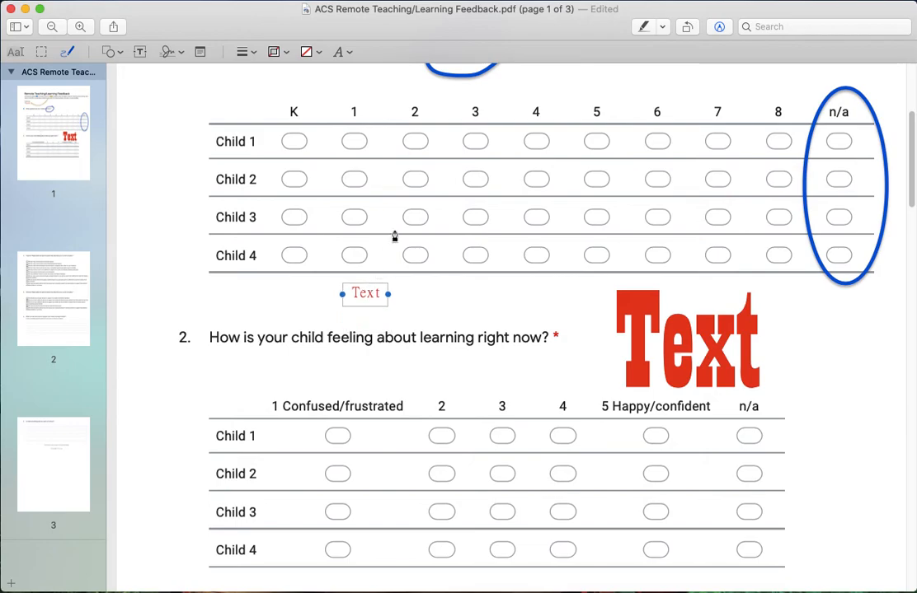
Colour the small MingLiU text blue and move its box left, beneath the Child 4 label of the question 1 table
left_click(343, 52)
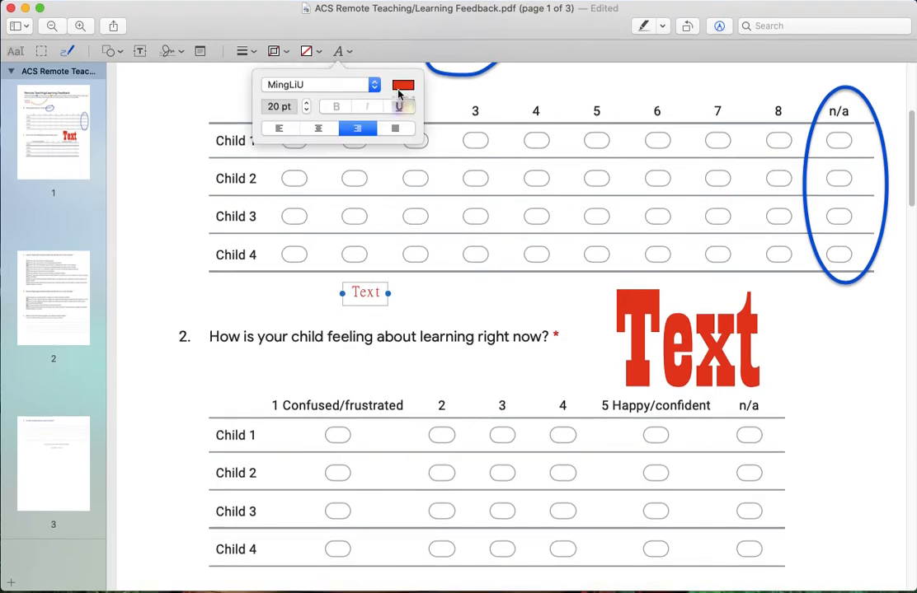
left_click(402, 85)
left_click(358, 169)
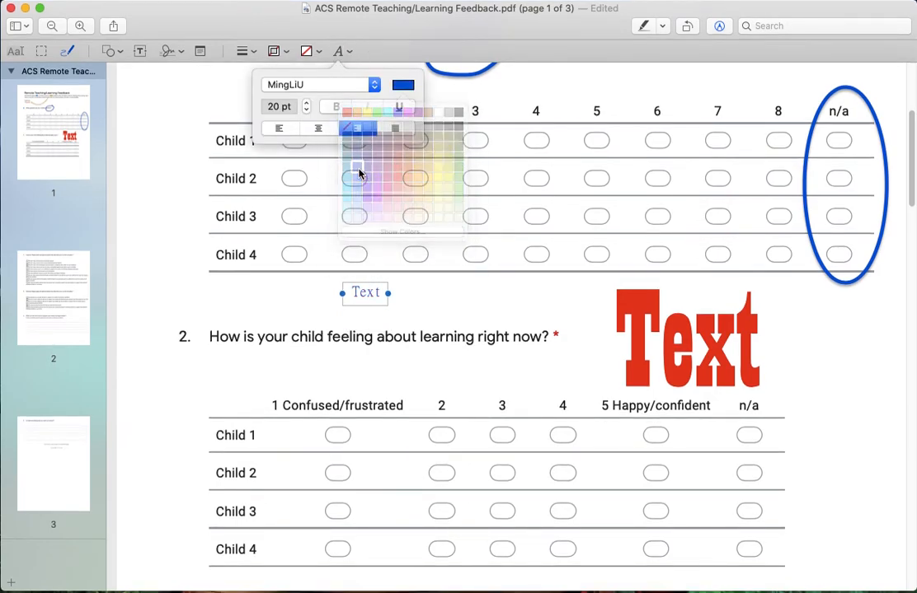
left_click_drag(378, 295, 255, 292)
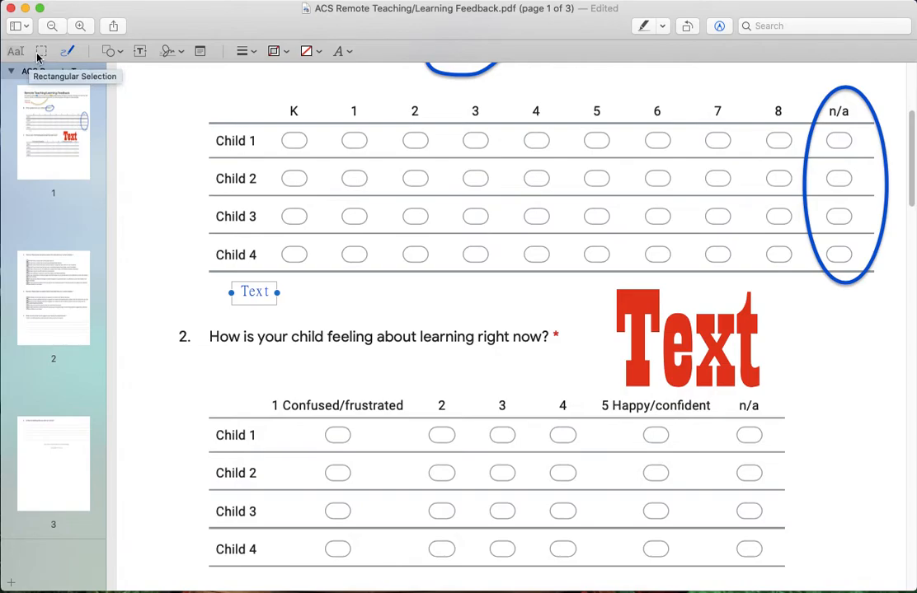
left_click(554, 276)
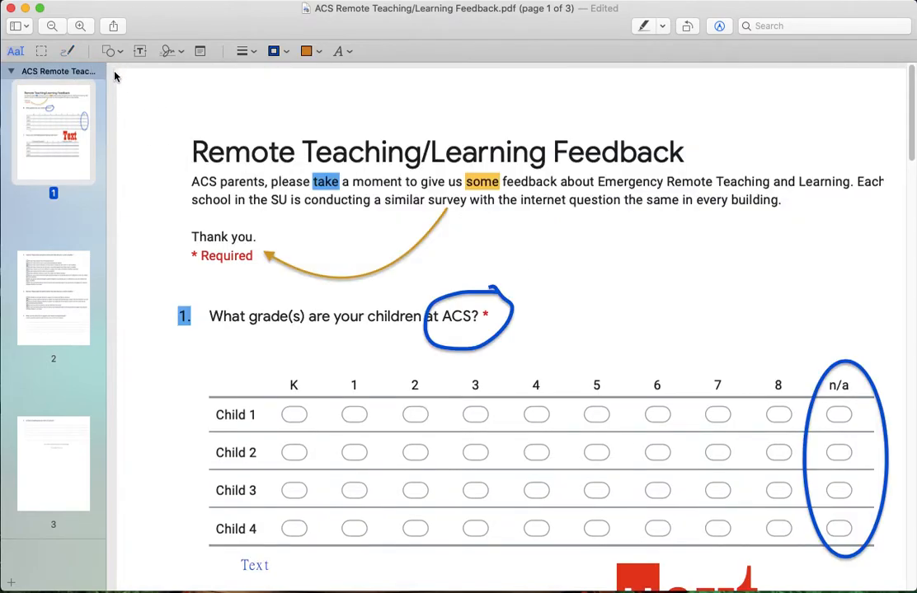
Add a sticky note reading "whatever I need to" to the first page and collapse it
left_click(200, 53)
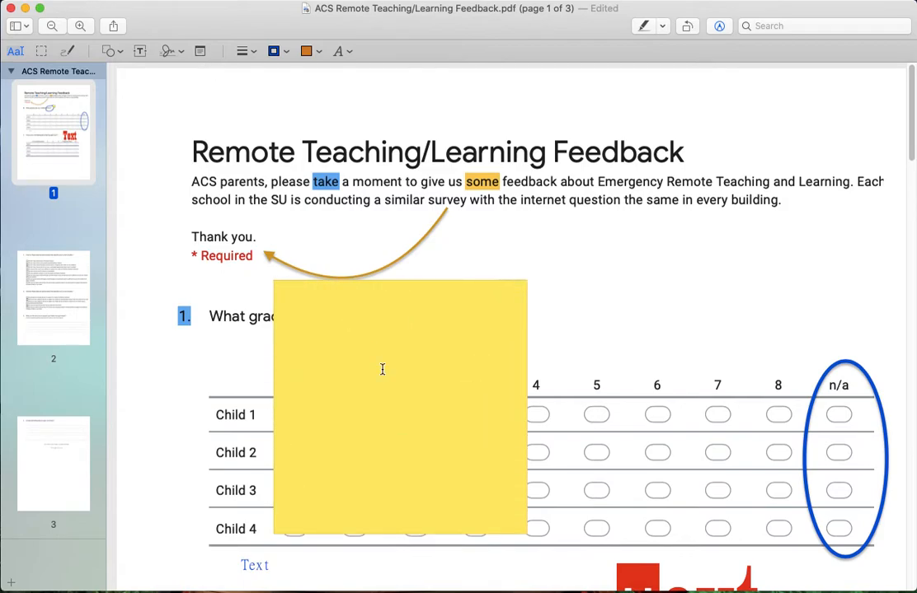
type("whatever I need to")
left_click(556, 274)
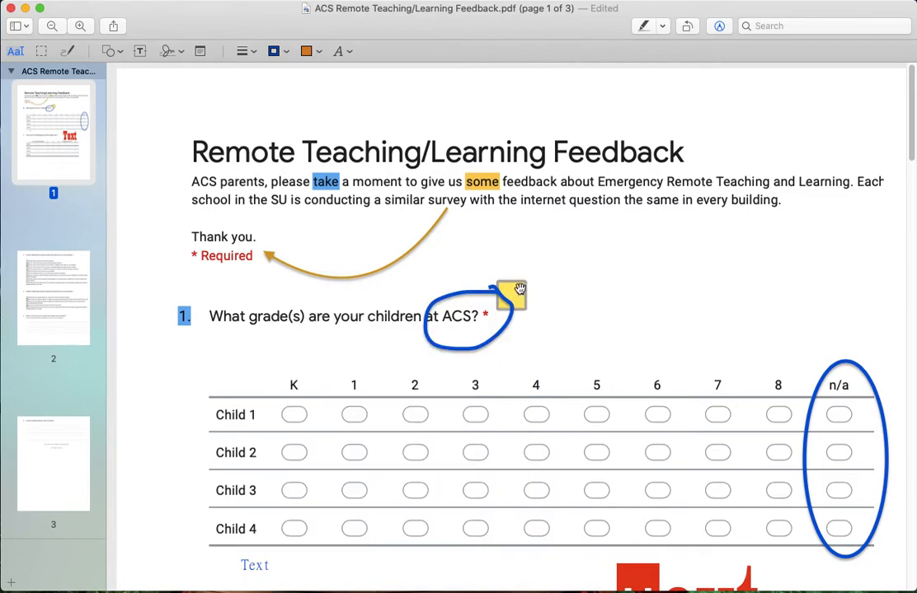
Move the sticky note beneath the right end of the introductory paragraph and reopen it to show its text
left_click_drag(517, 283, 799, 224)
mouse_move(799, 224)
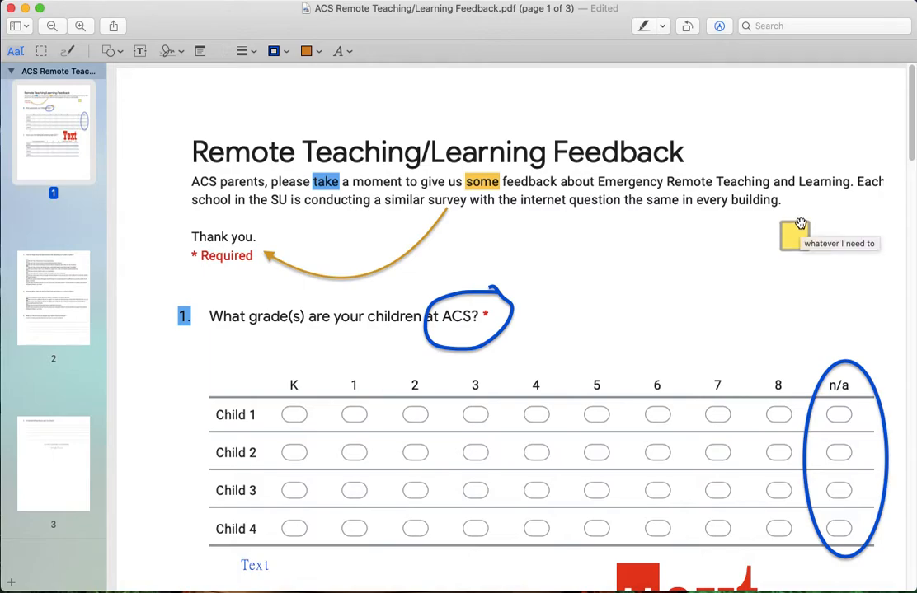
double_click(799, 225)
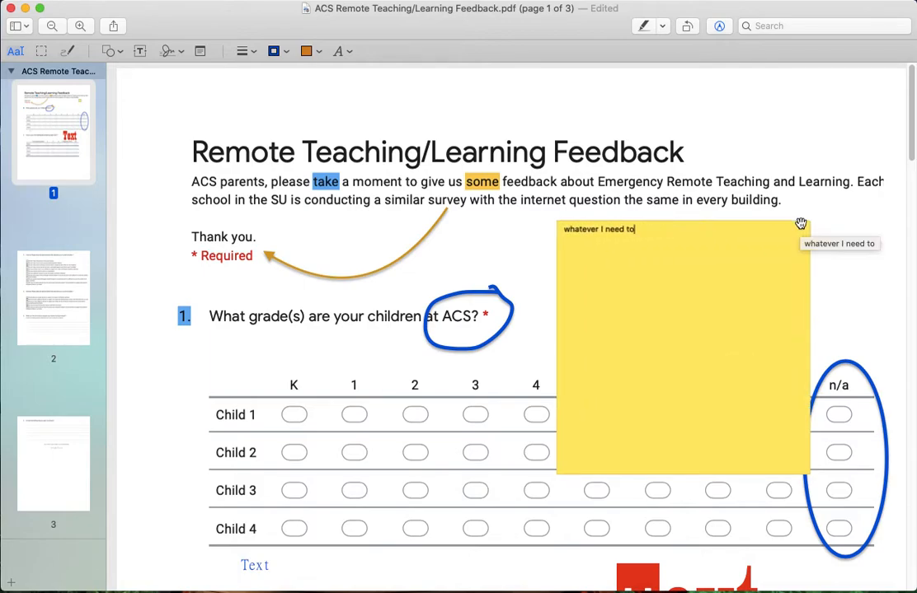